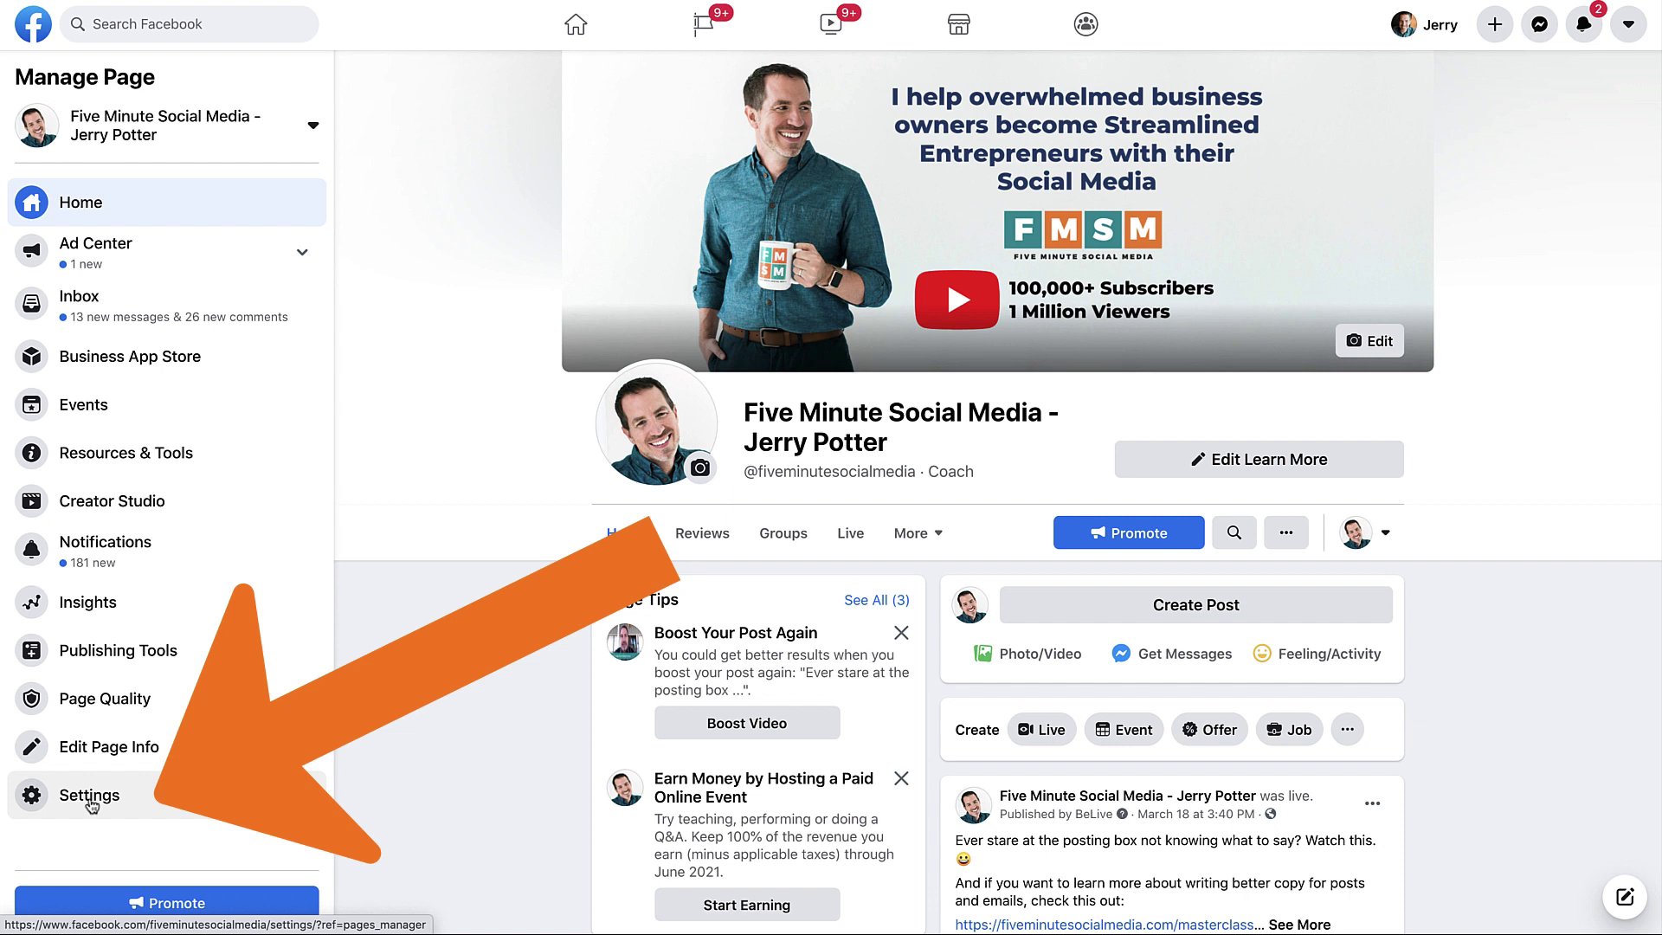
- Go to Page Settings and open its Notifications section
{"action": "left_click", "coordinate": [91, 803]}
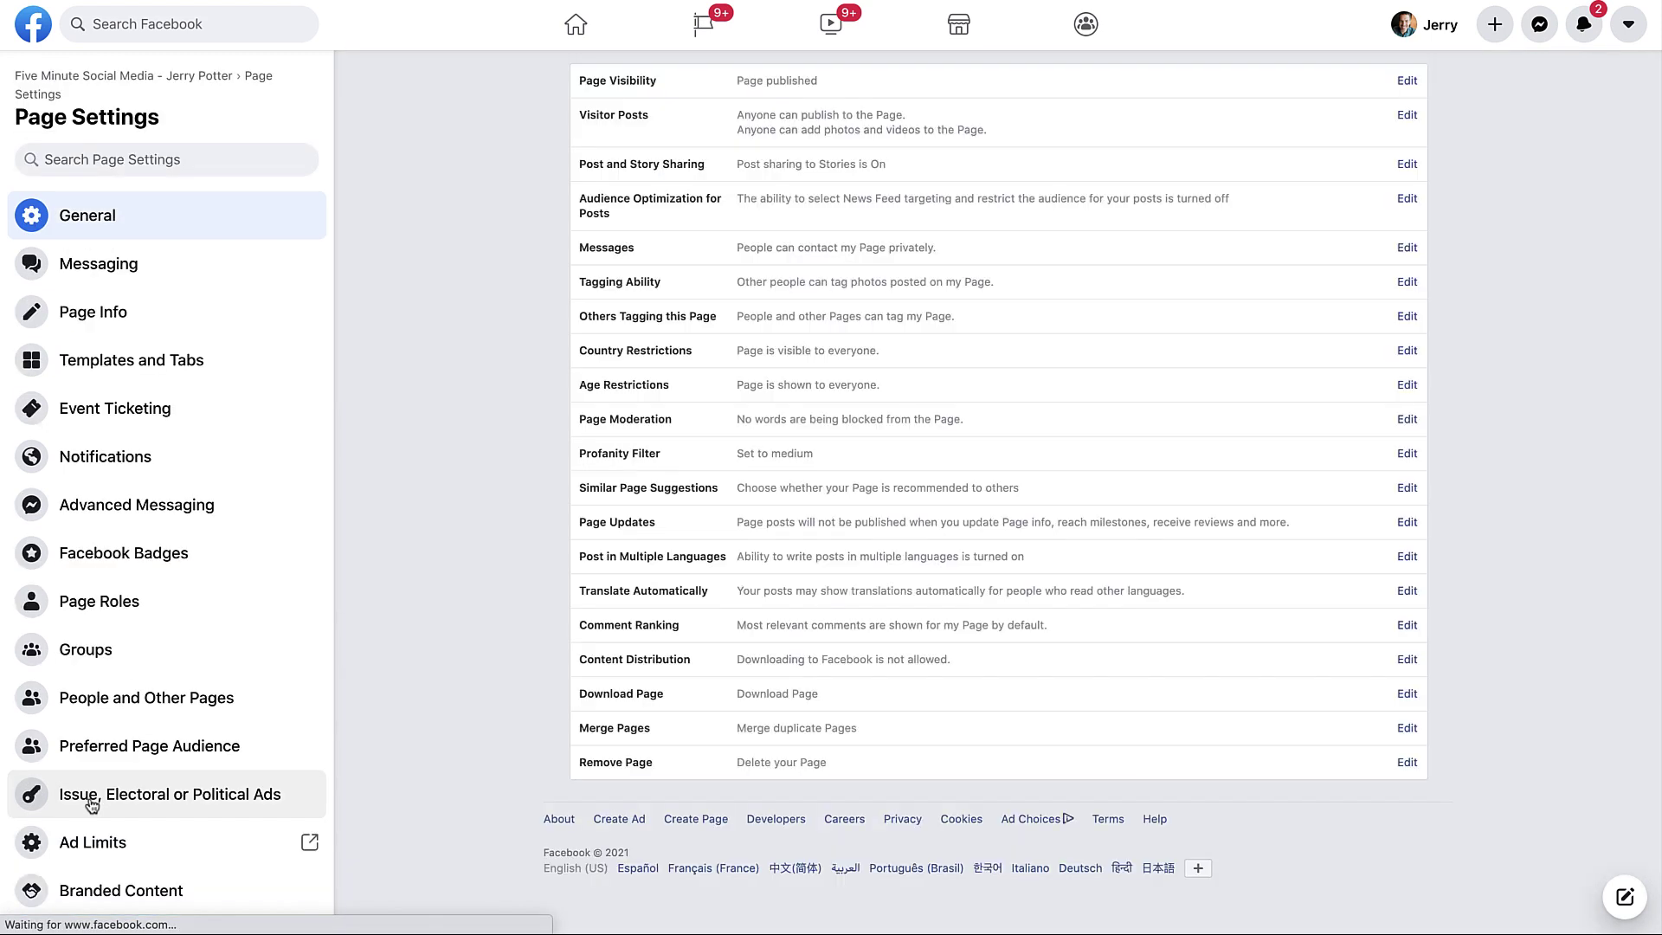
{"action": "left_click", "coordinate": [106, 468]}
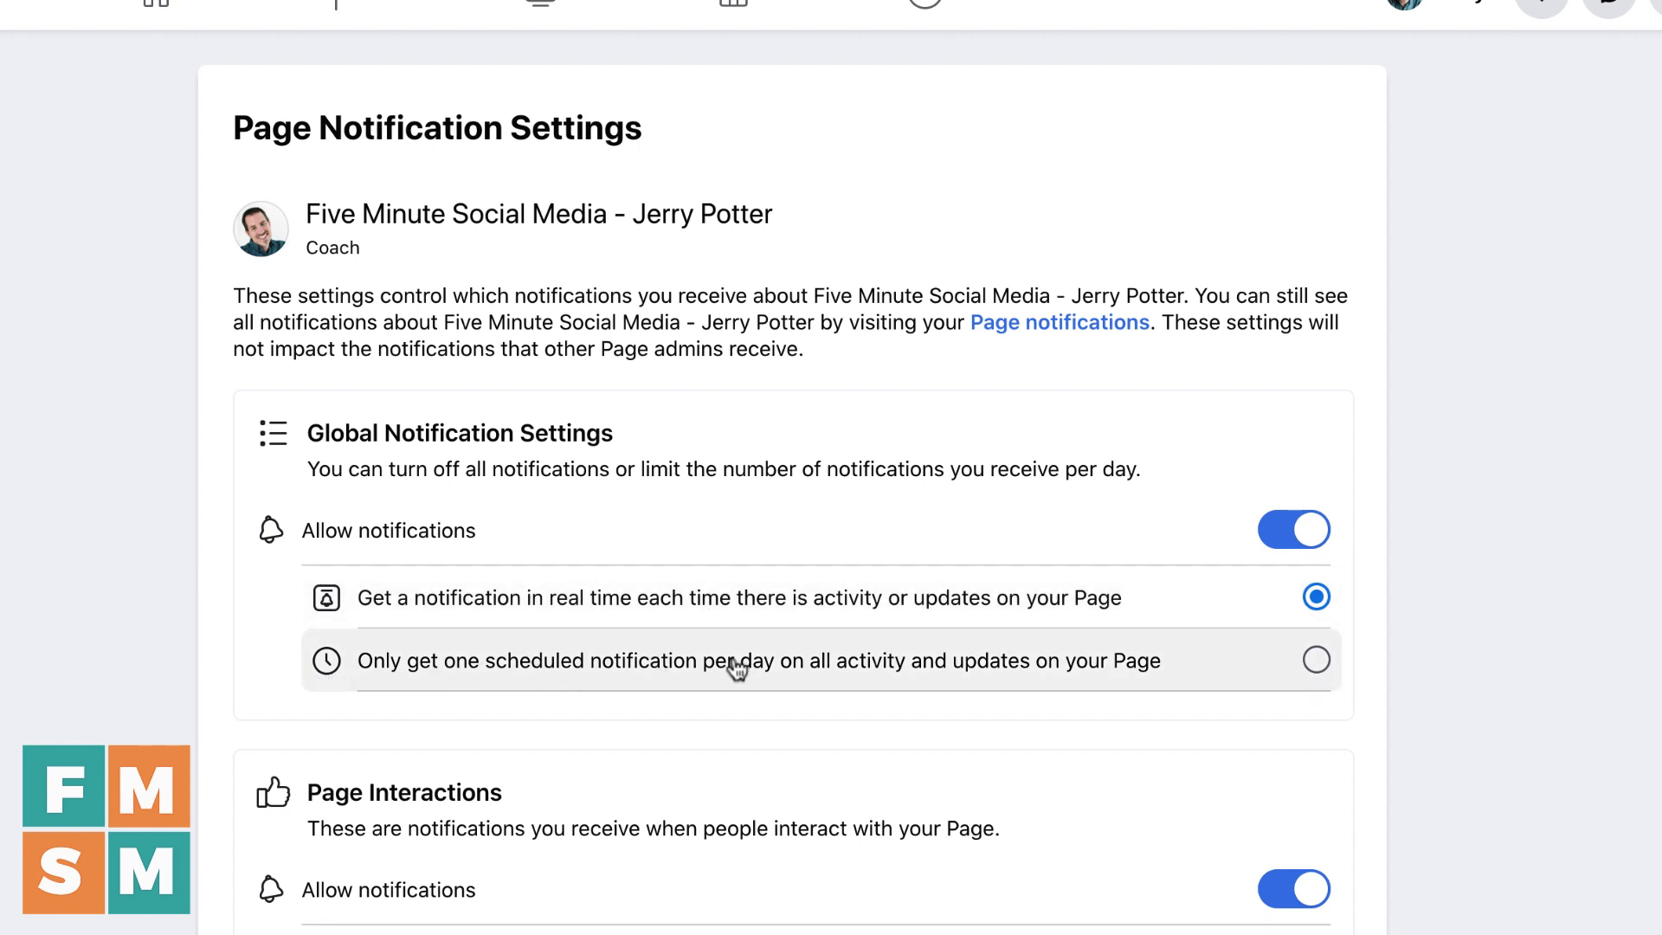
{"action": "left_click", "coordinate": [1318, 447]}
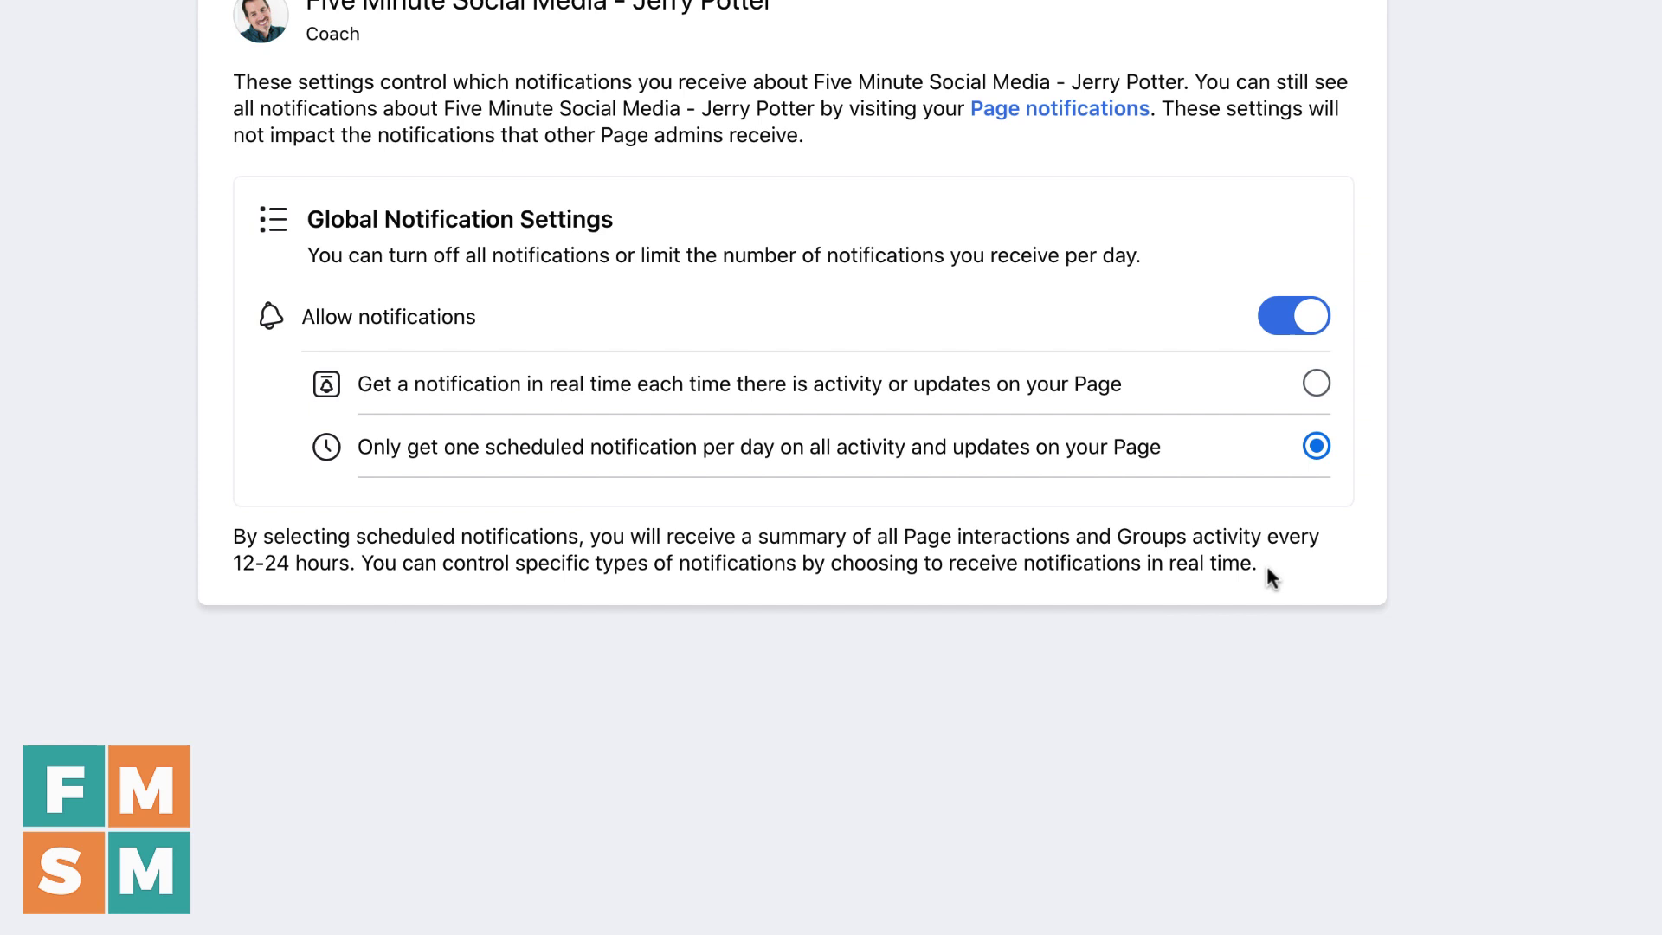
{"action": "left_click", "coordinate": [1316, 384]}
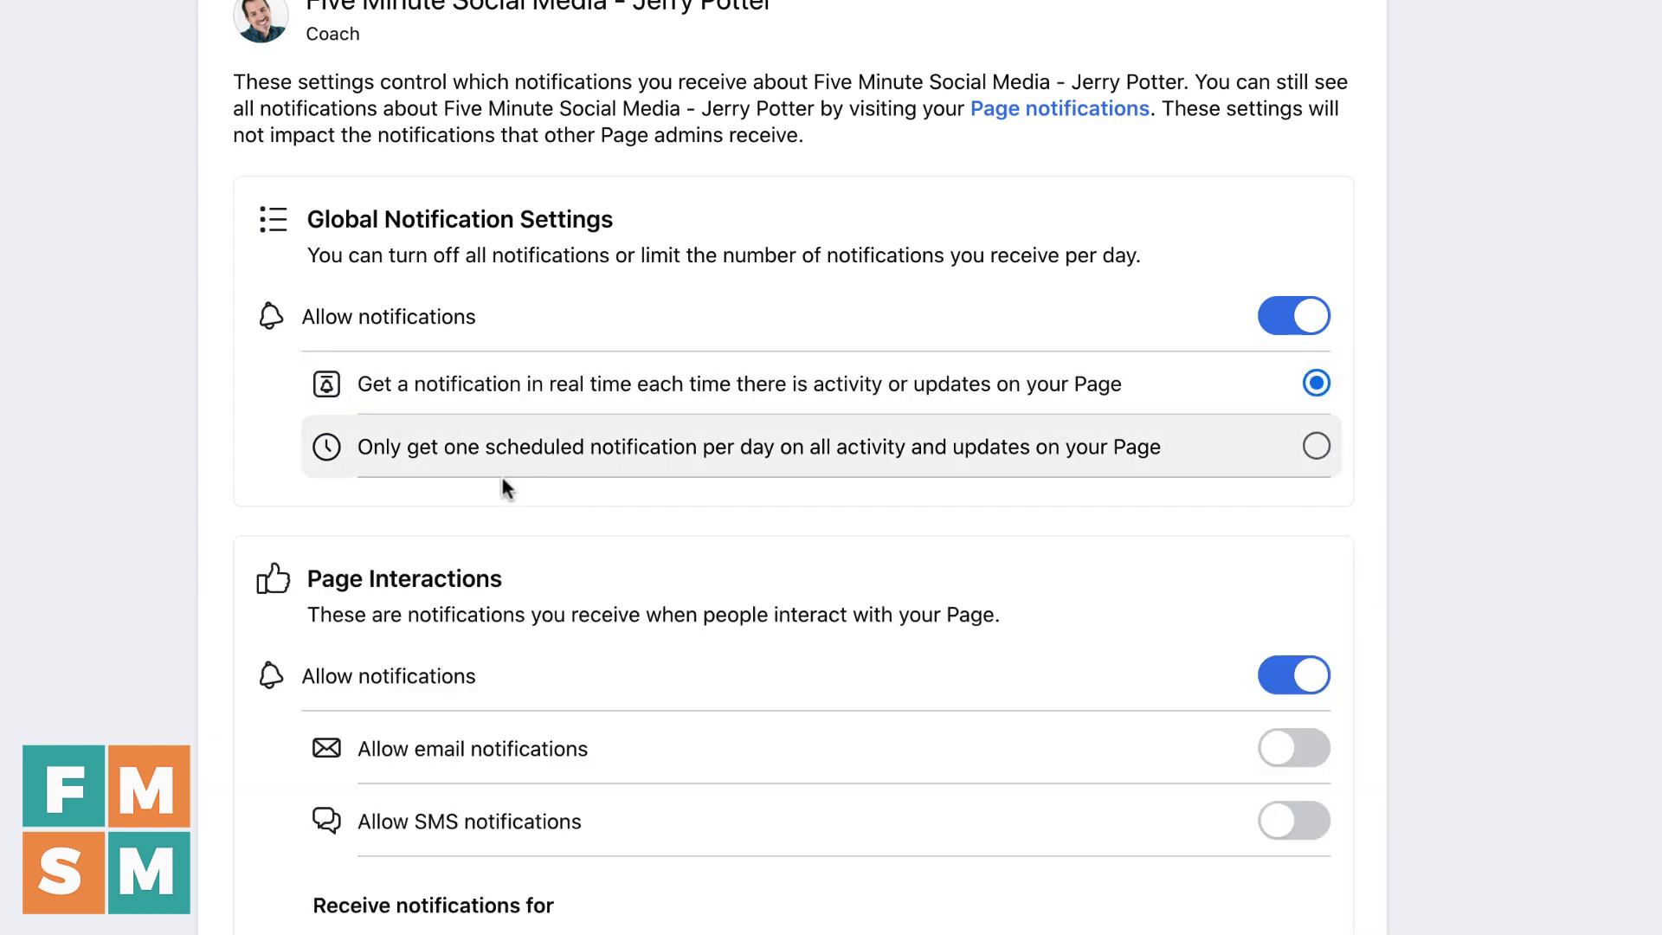
{"action": "scroll", "coordinate": [502, 484], "scroll_direction": "down", "scroll_amount": 6}
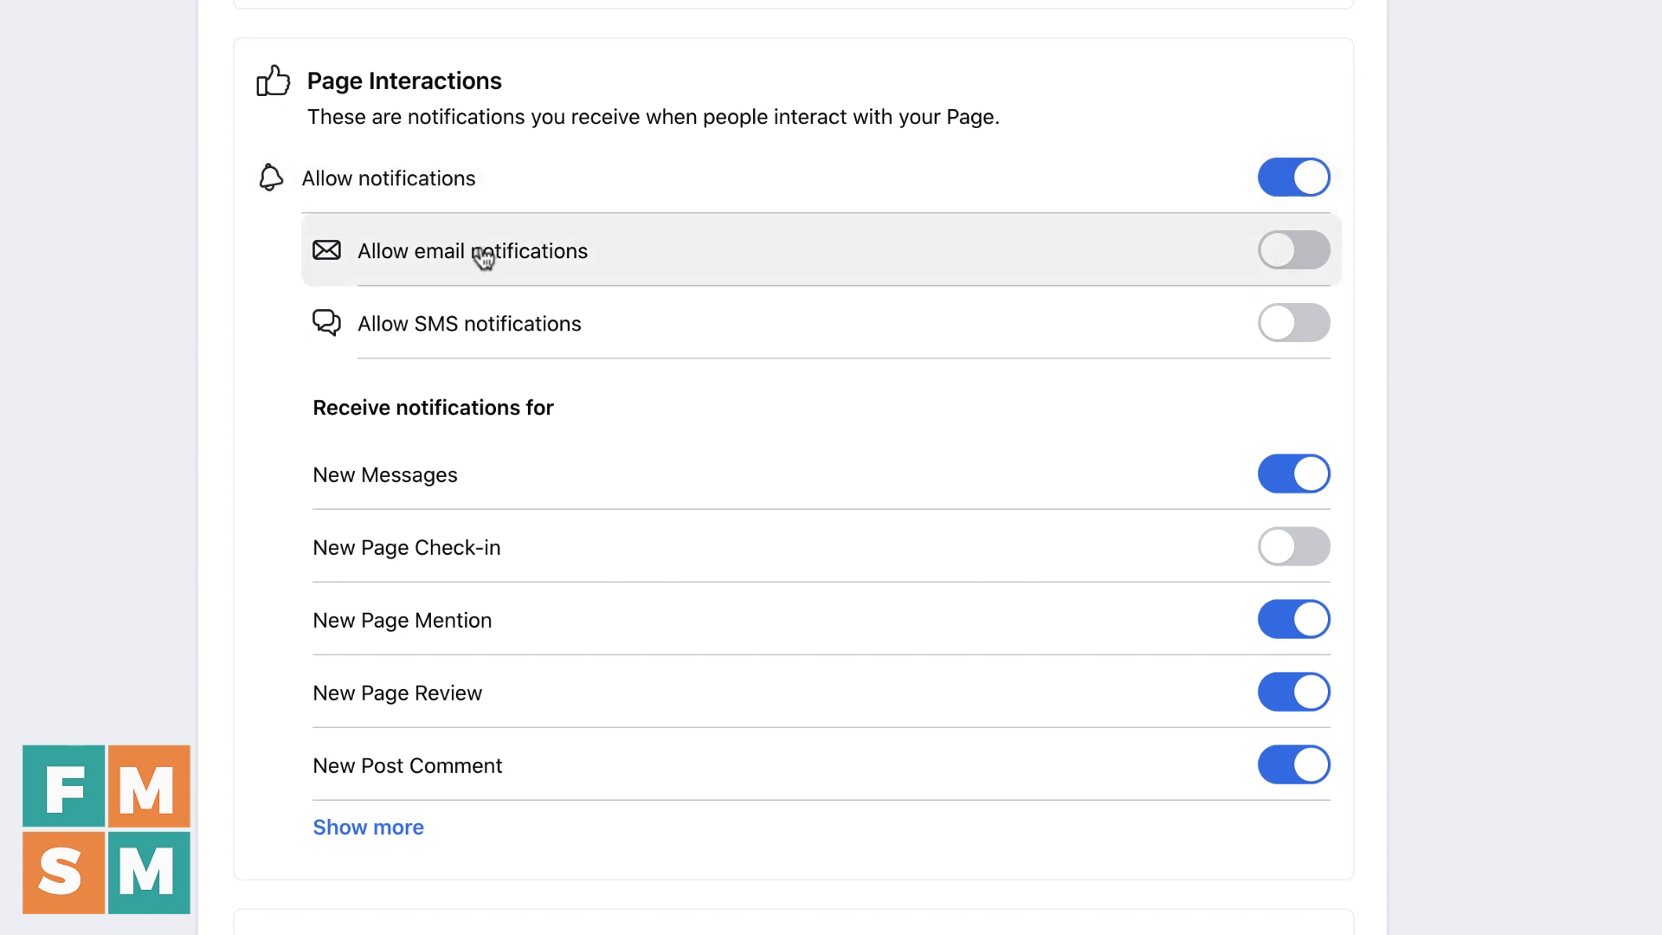
{"action": "left_click", "coordinate": [1302, 267]}
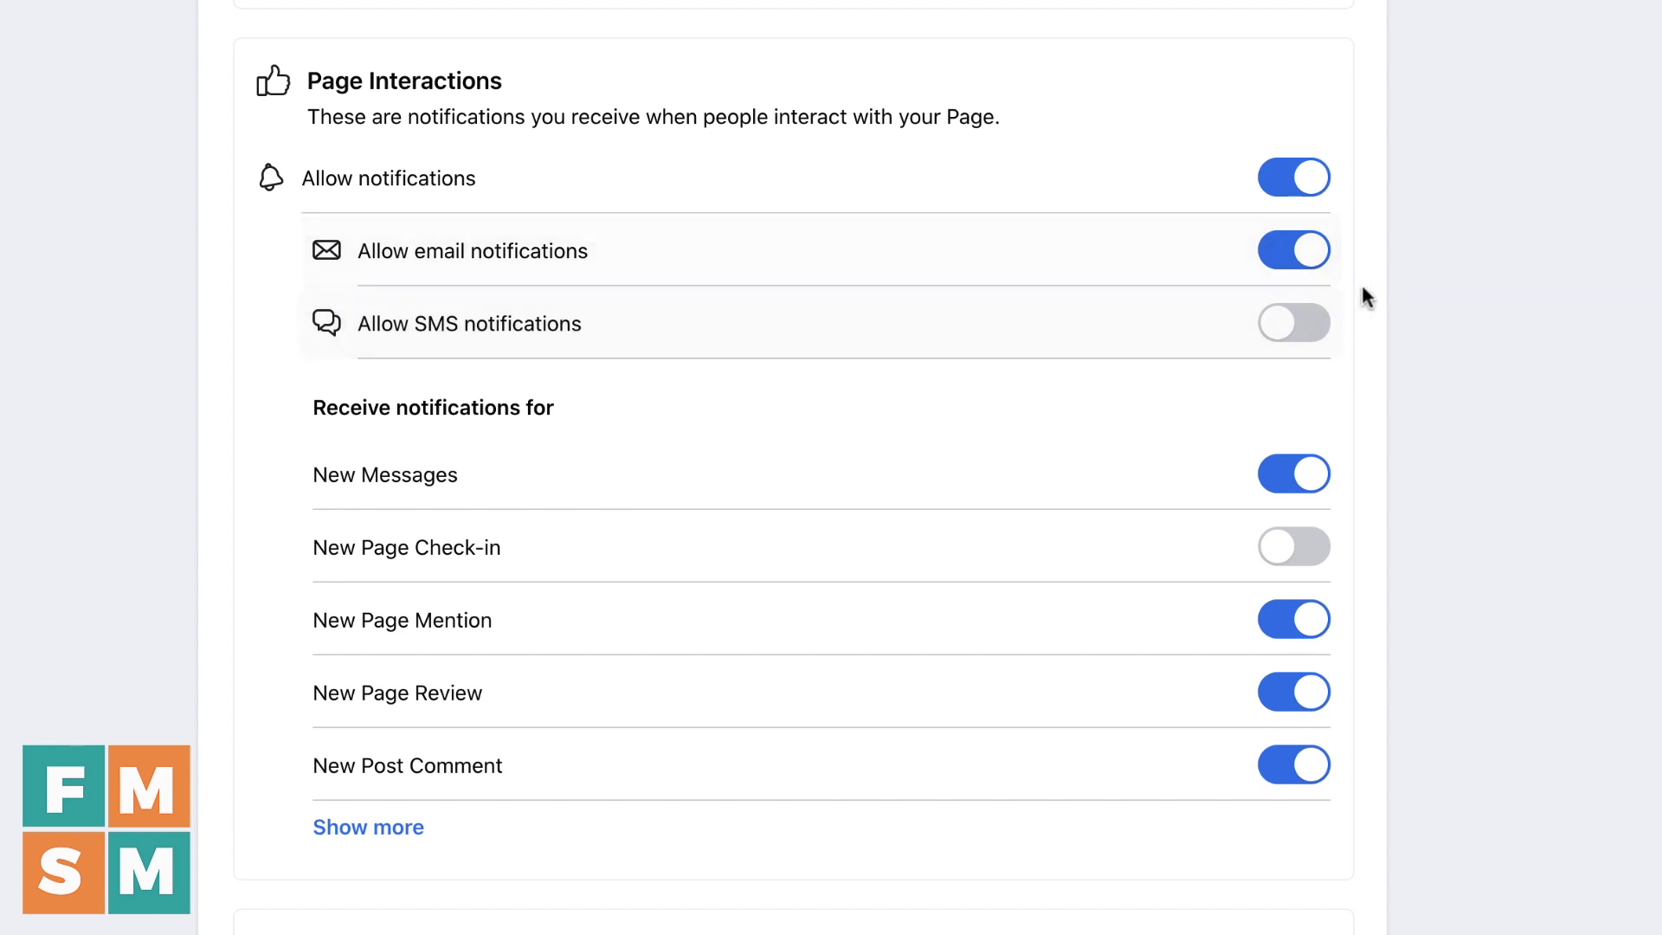
{"action": "left_click", "coordinate": [1288, 336]}
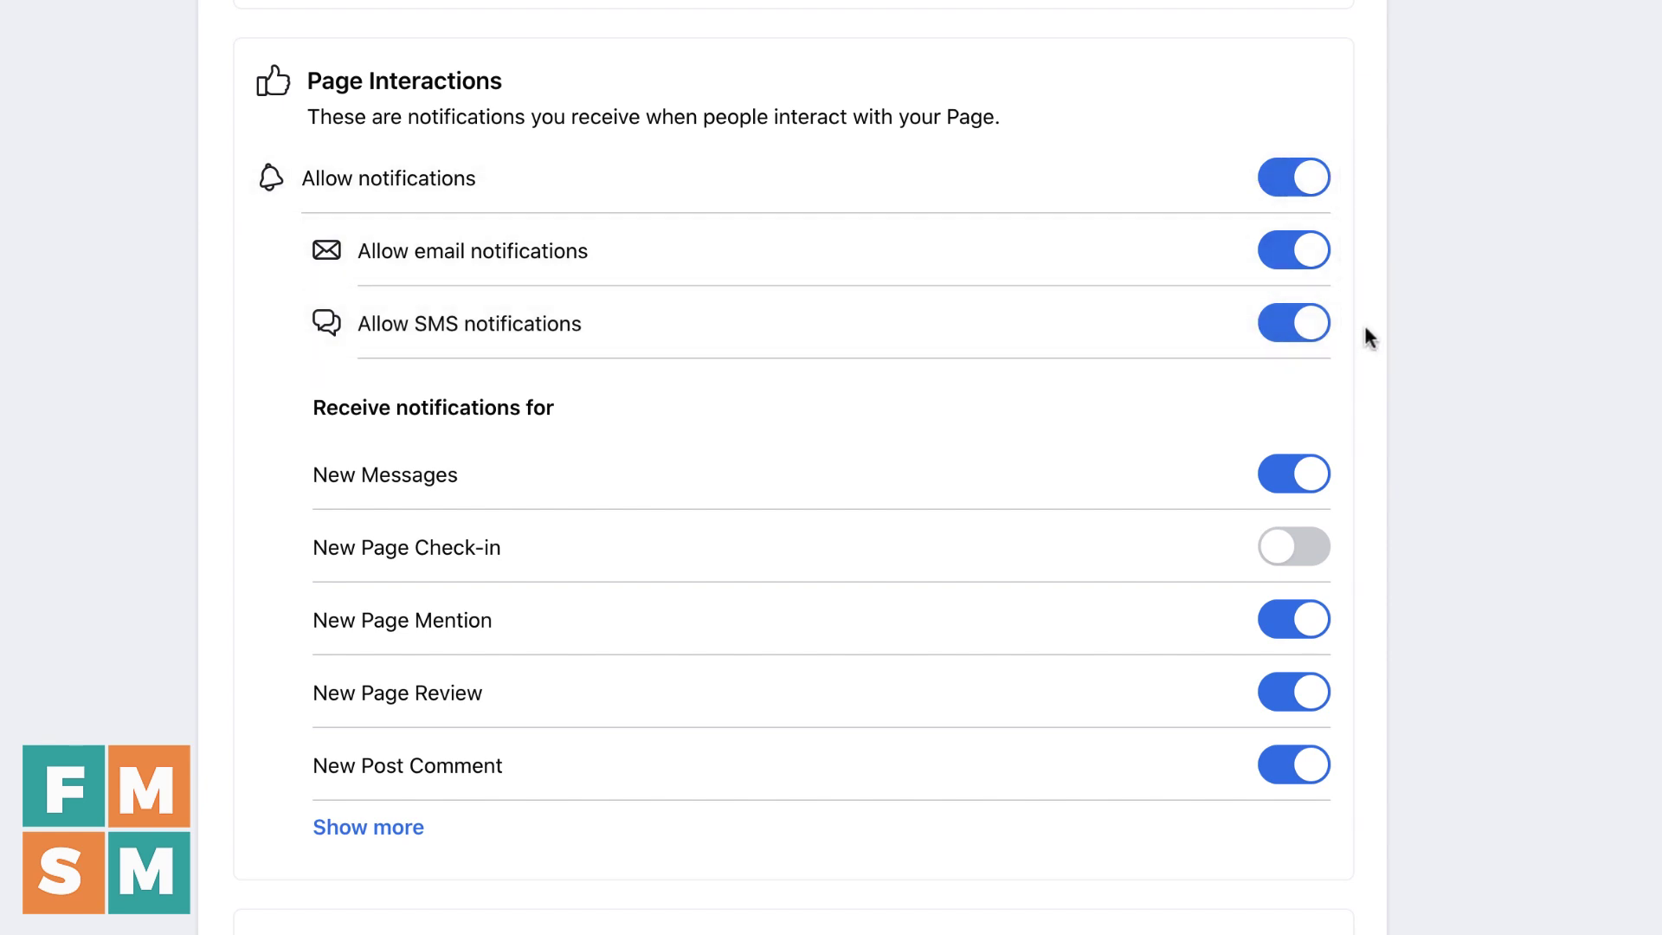
{"action": "left_click", "coordinate": [1301, 327]}
{"action": "left_click", "coordinate": [1292, 253]}
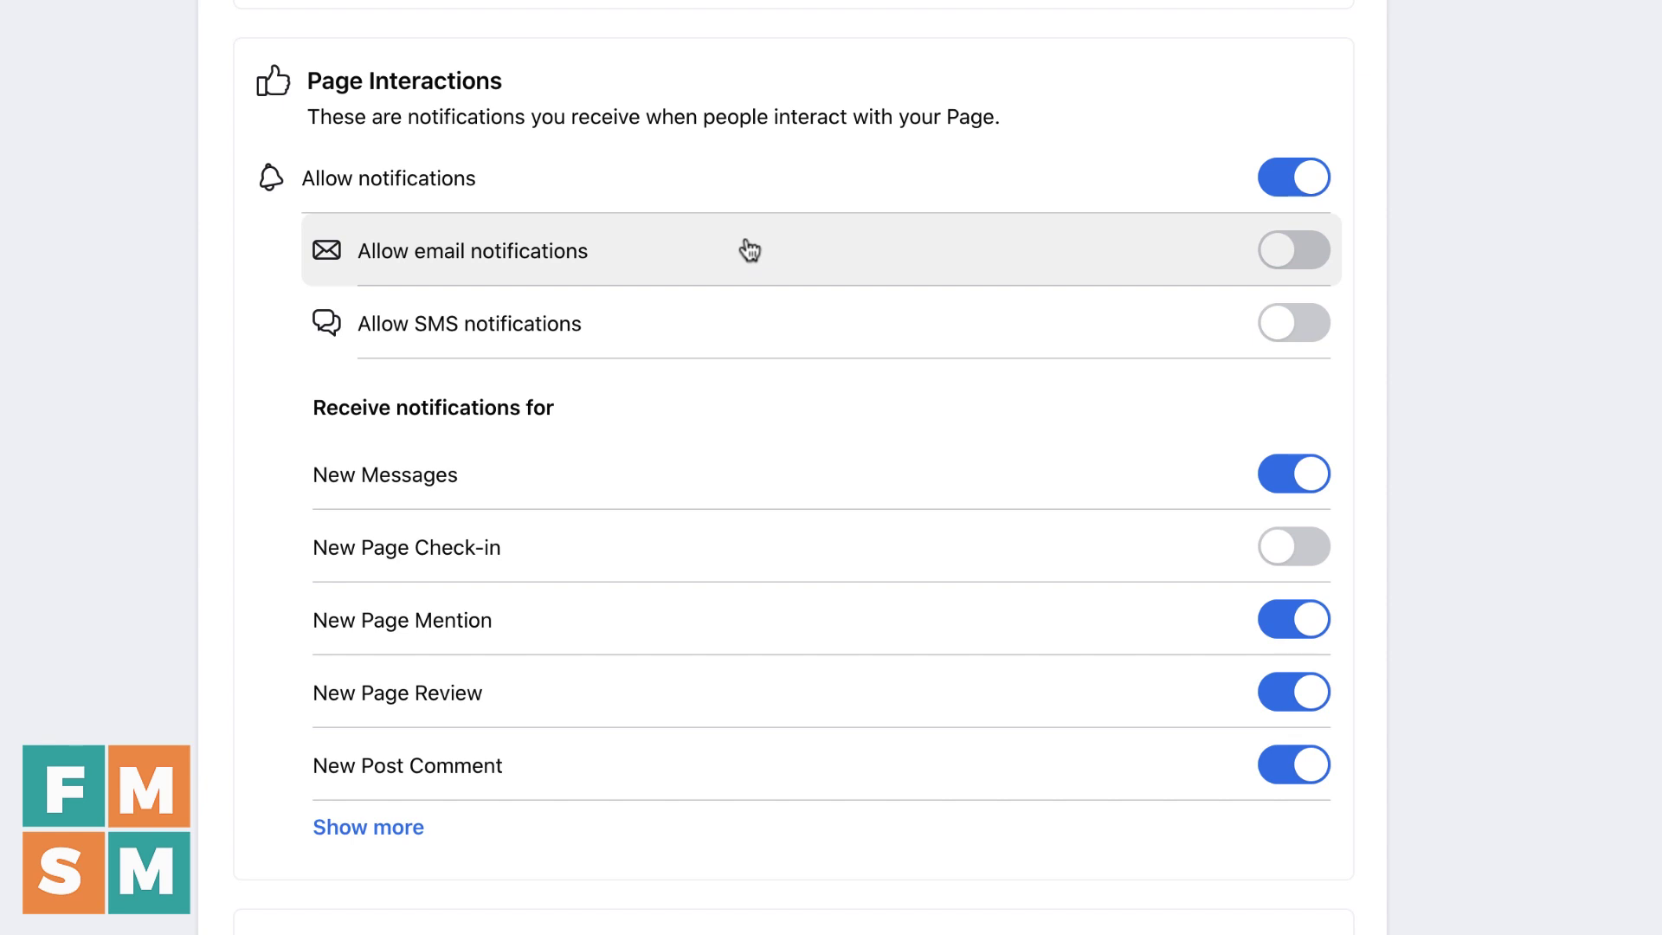
{"action": "left_click", "coordinate": [1305, 258]}
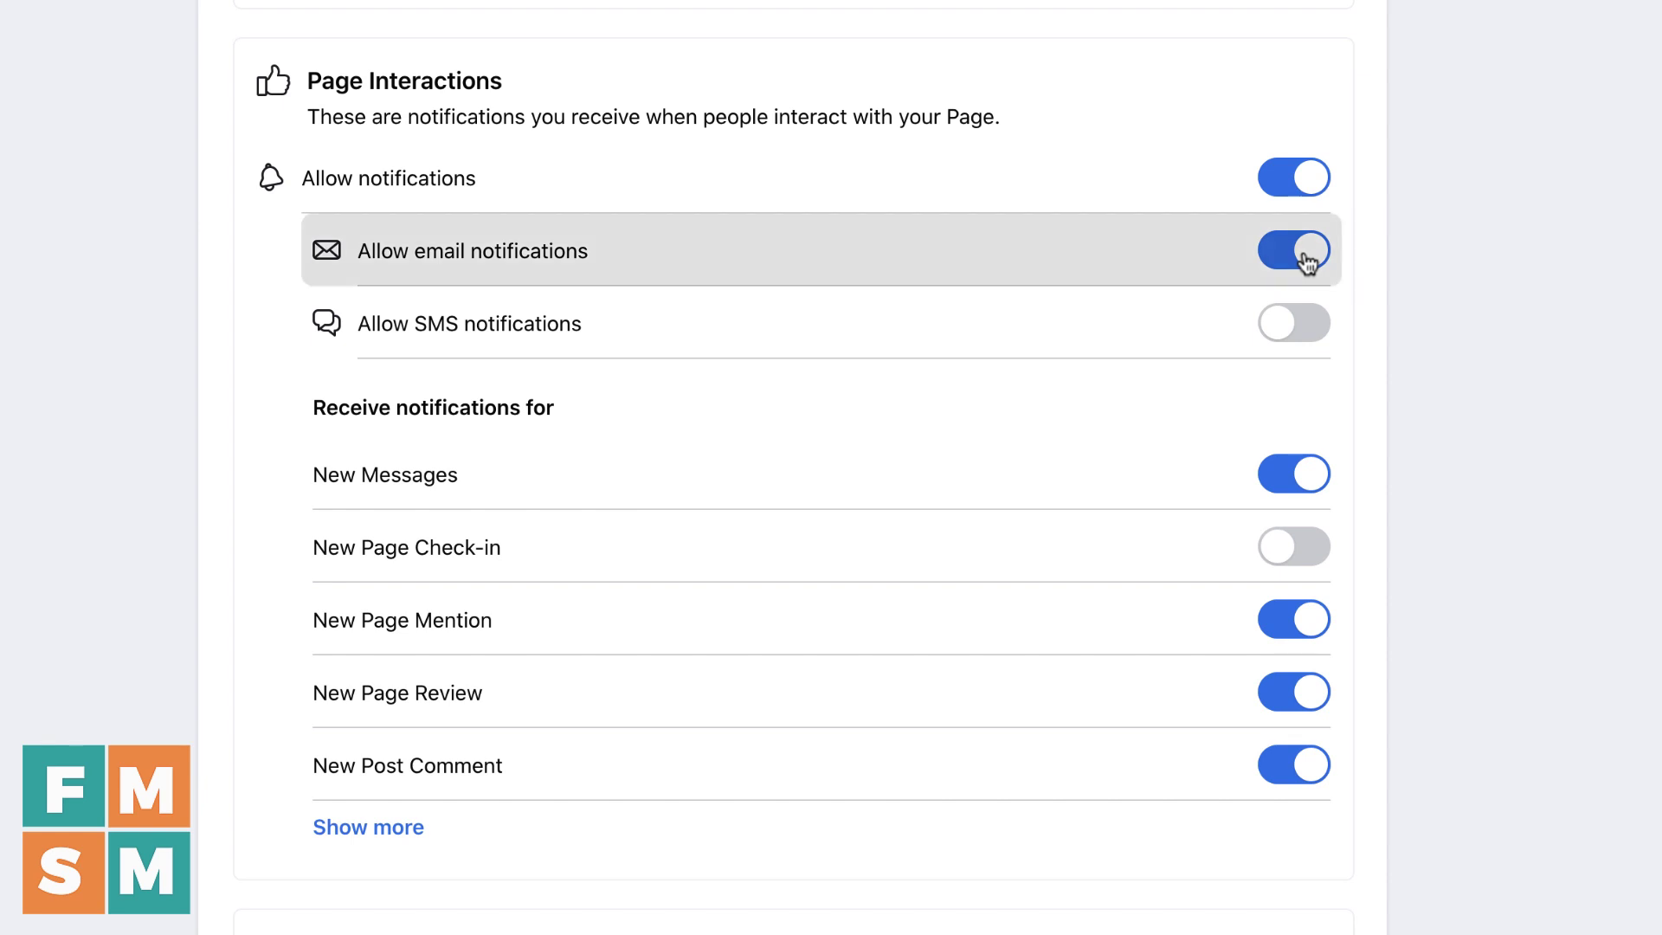
{"action": "left_click", "coordinate": [1306, 256]}
{"action": "scroll", "coordinate": [996, 259], "scroll_direction": "down", "scroll_amount": 1}
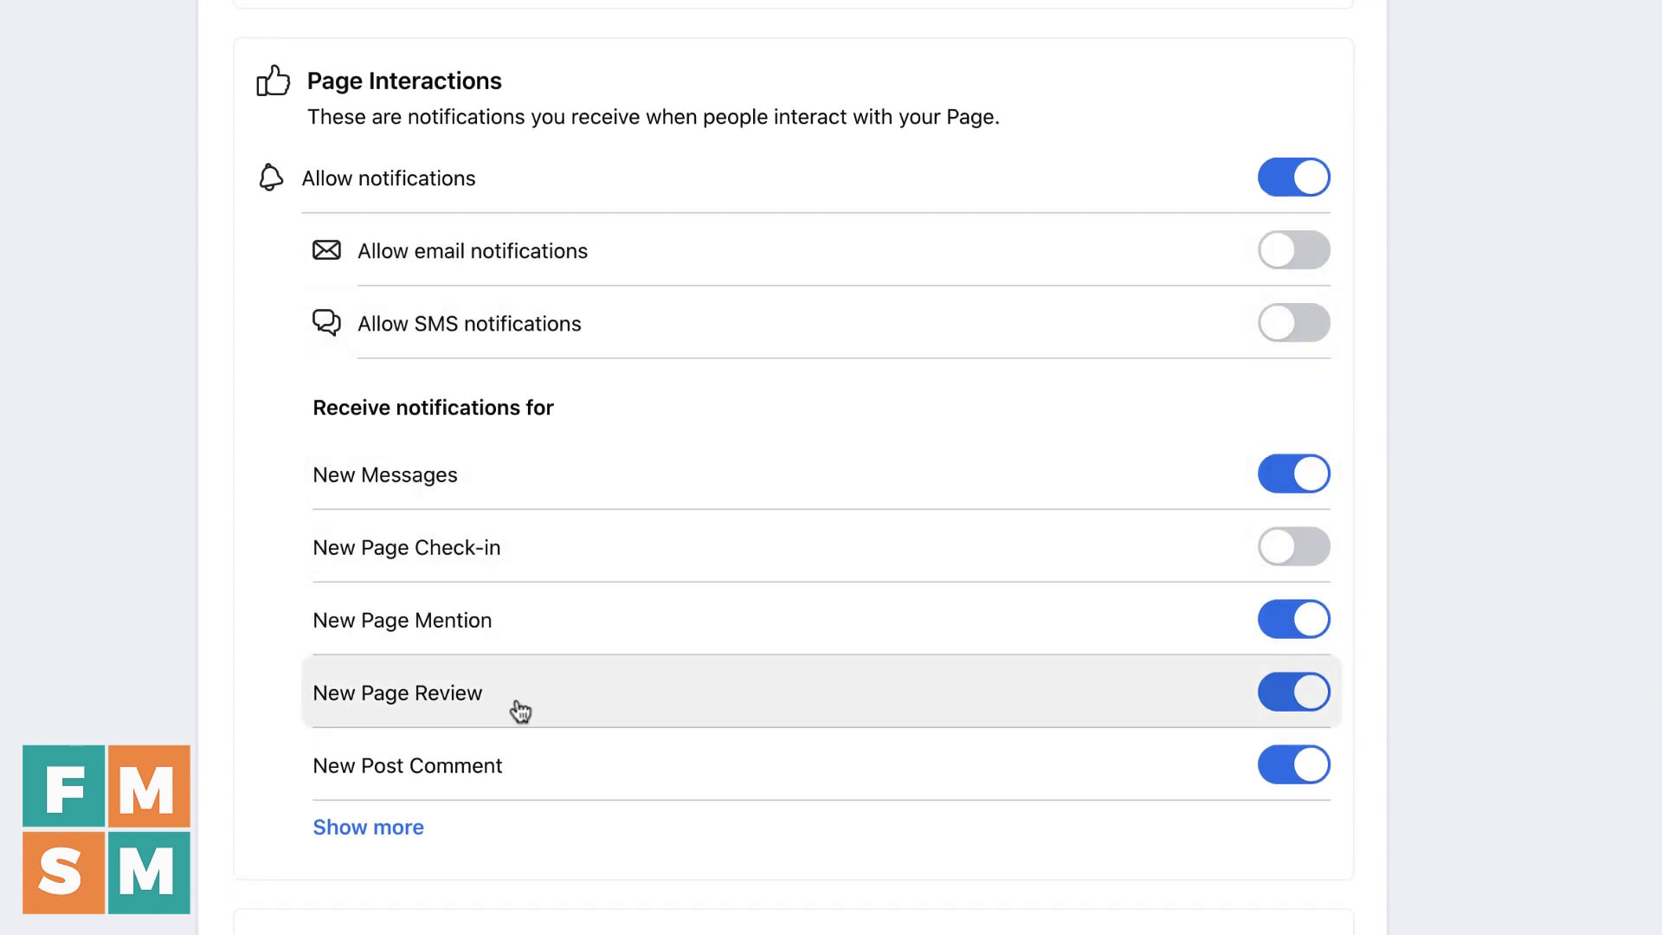
- Expand the notification types list to reveal the Likes, Shares and Followers options
{"action": "left_click", "coordinate": [396, 825]}
{"action": "scroll", "coordinate": [555, 842], "scroll_direction": "down", "scroll_amount": 3}
{"action": "scroll", "coordinate": [555, 842], "scroll_direction": "down", "scroll_amount": 2}
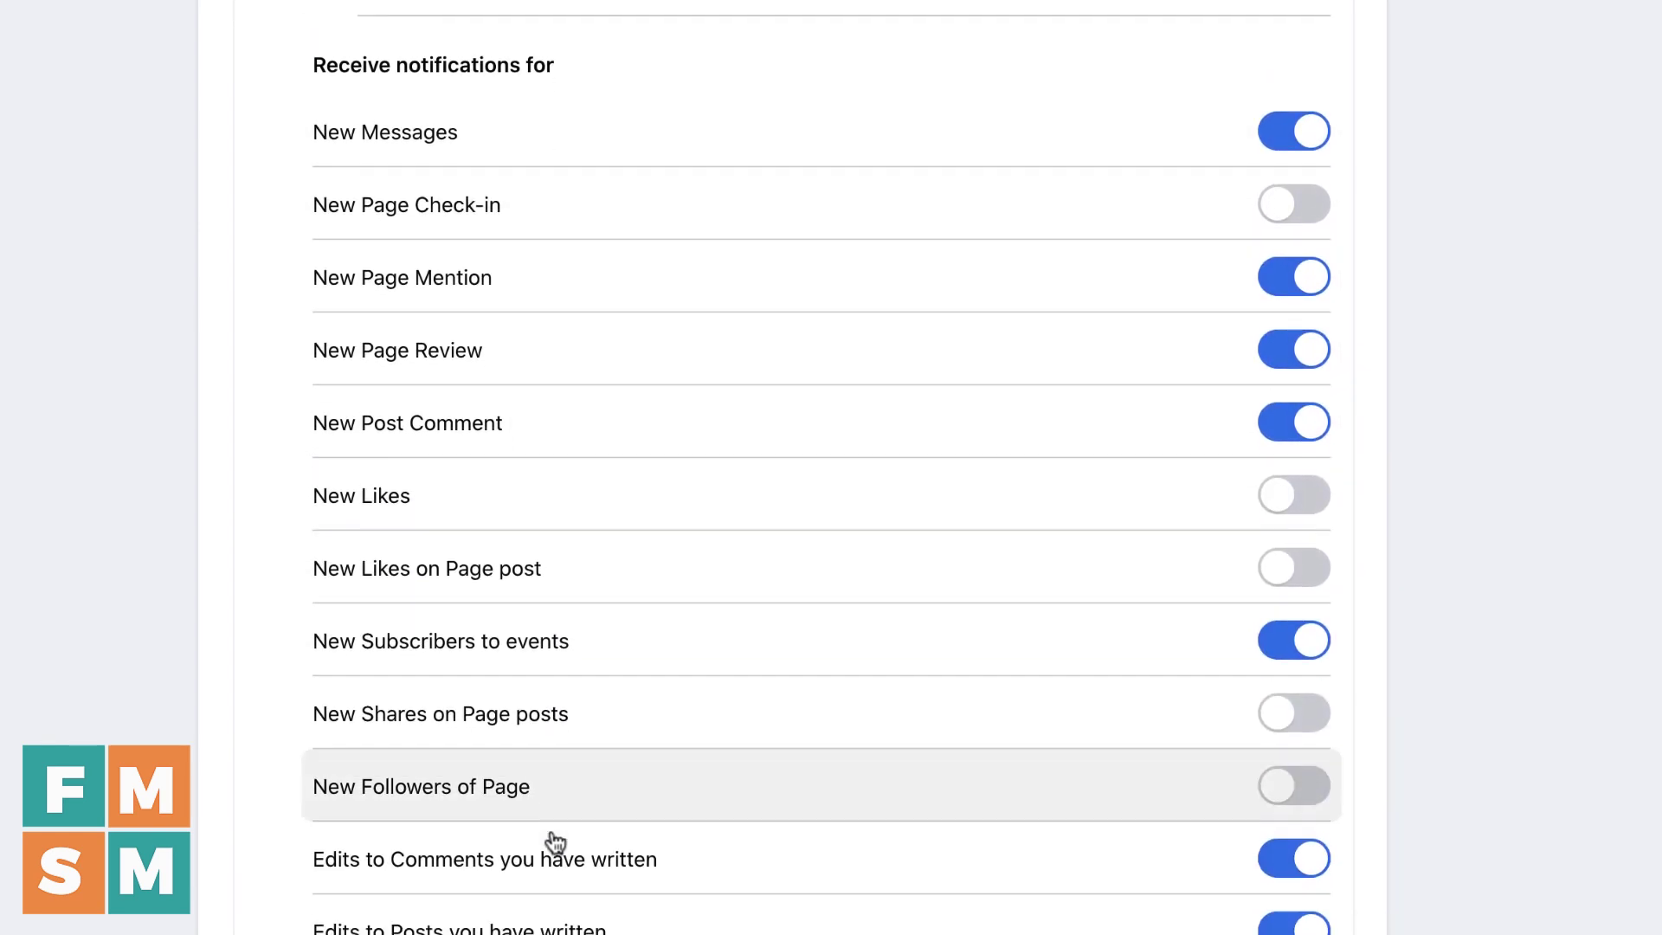
{"action": "scroll", "coordinate": [245, 208], "scroll_direction": "up", "scroll_amount": 1}
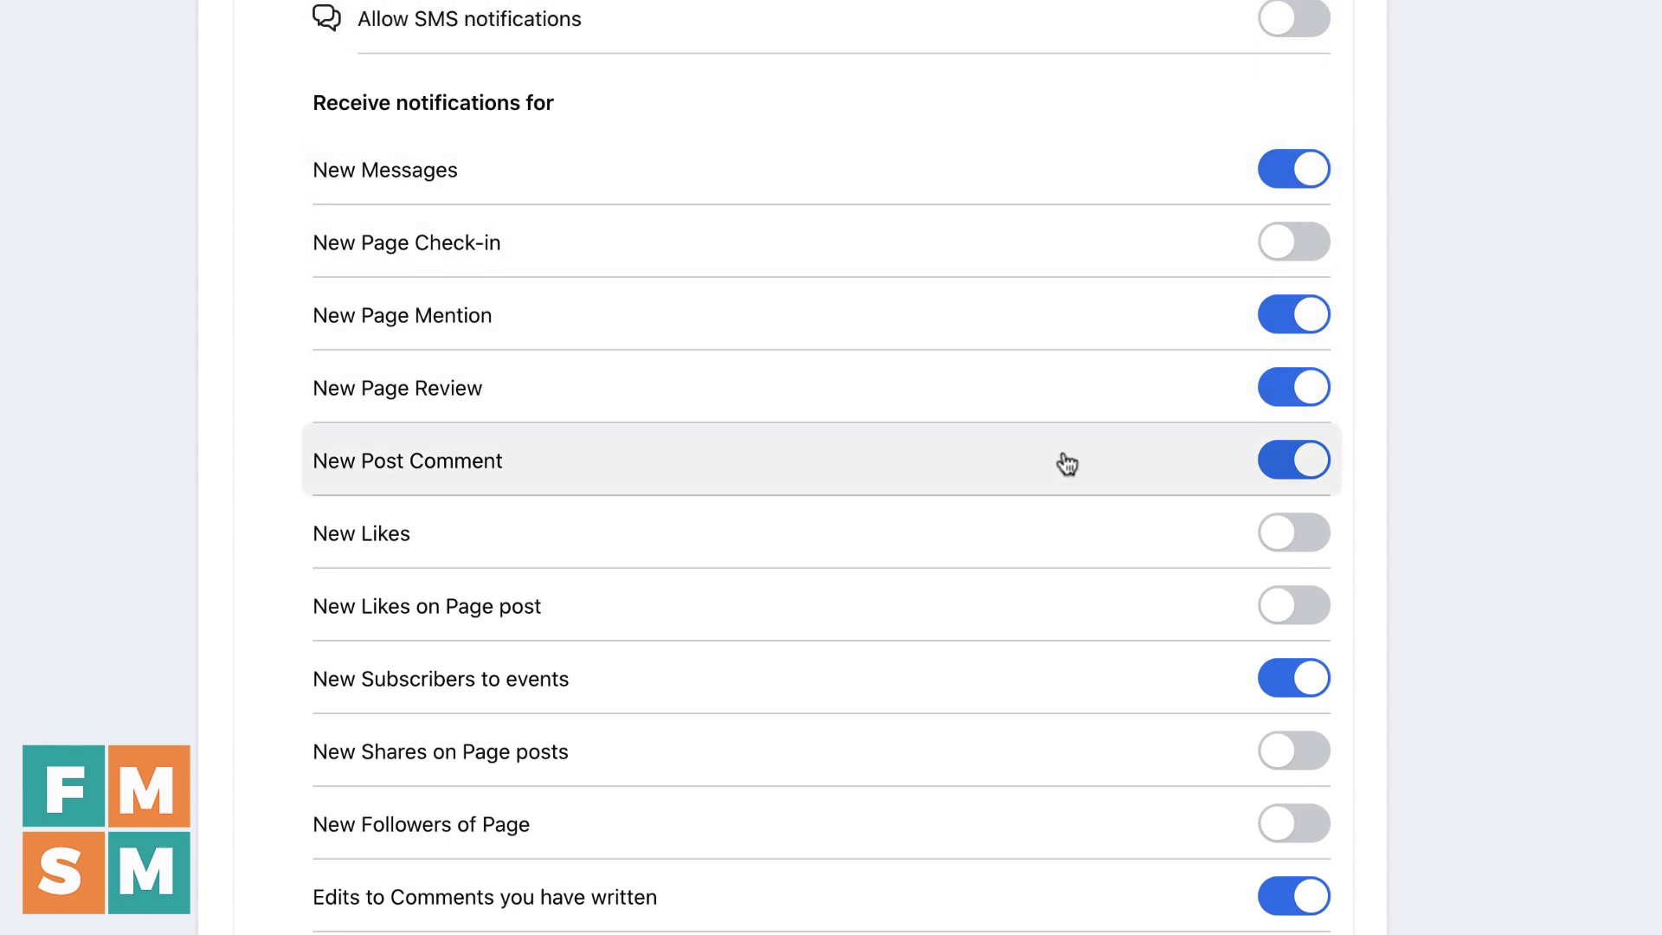
{"action": "scroll", "coordinate": [1066, 464], "scroll_direction": "down", "scroll_amount": 3}
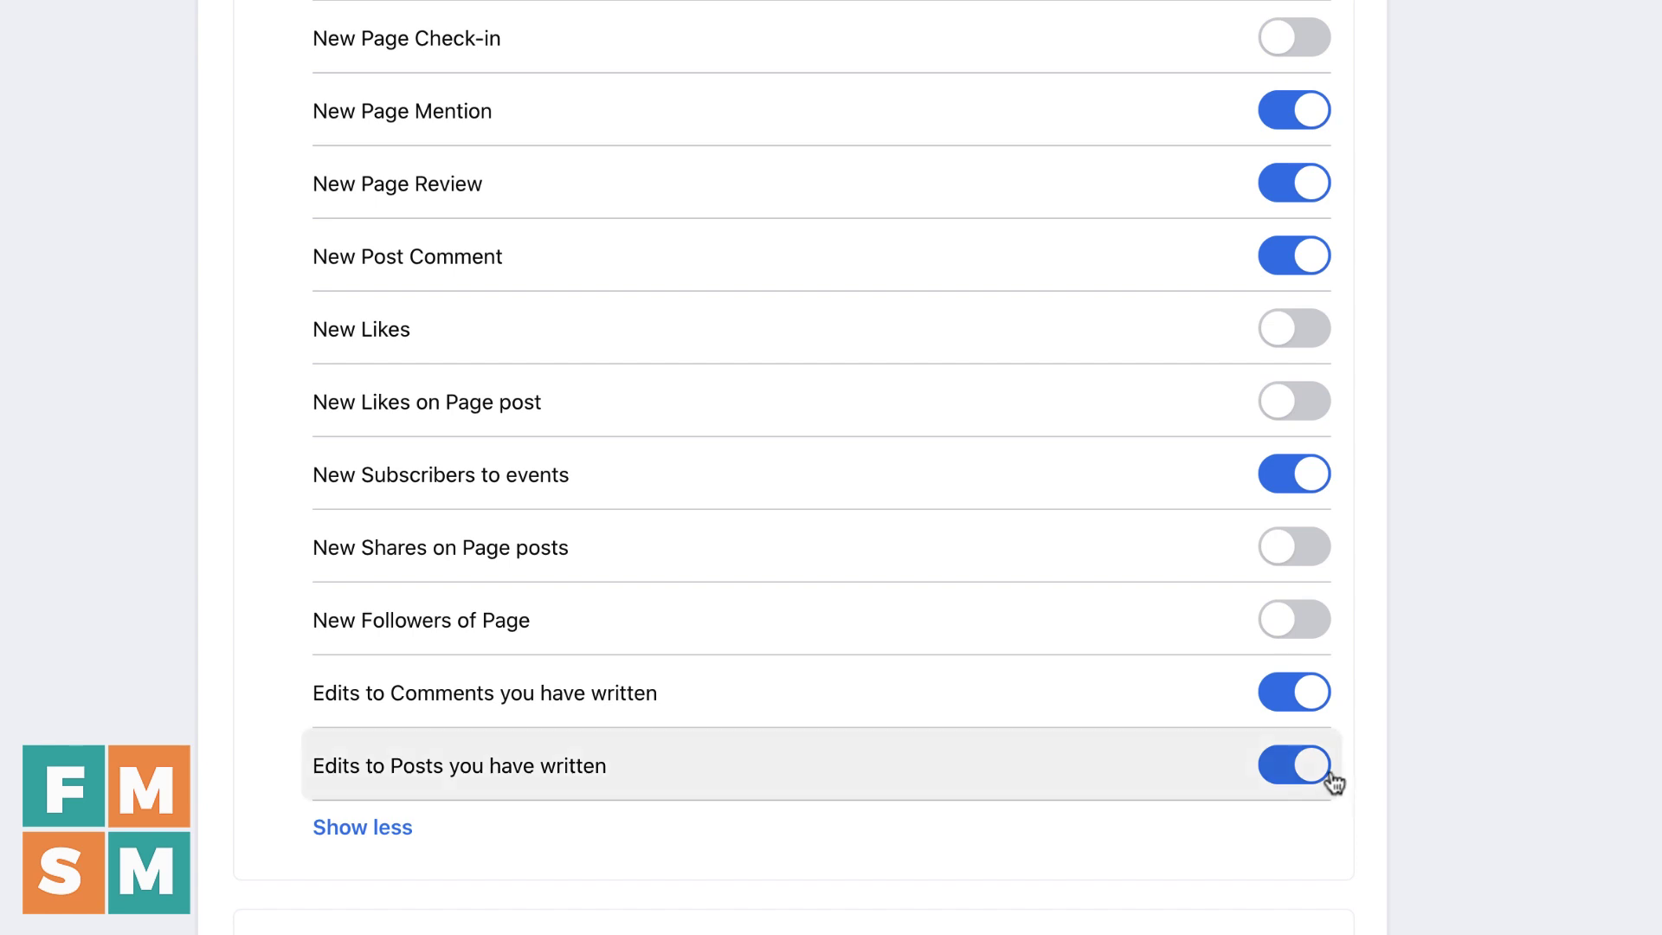
{"action": "scroll", "coordinate": [1299, 751], "scroll_direction": "down", "scroll_amount": 3}
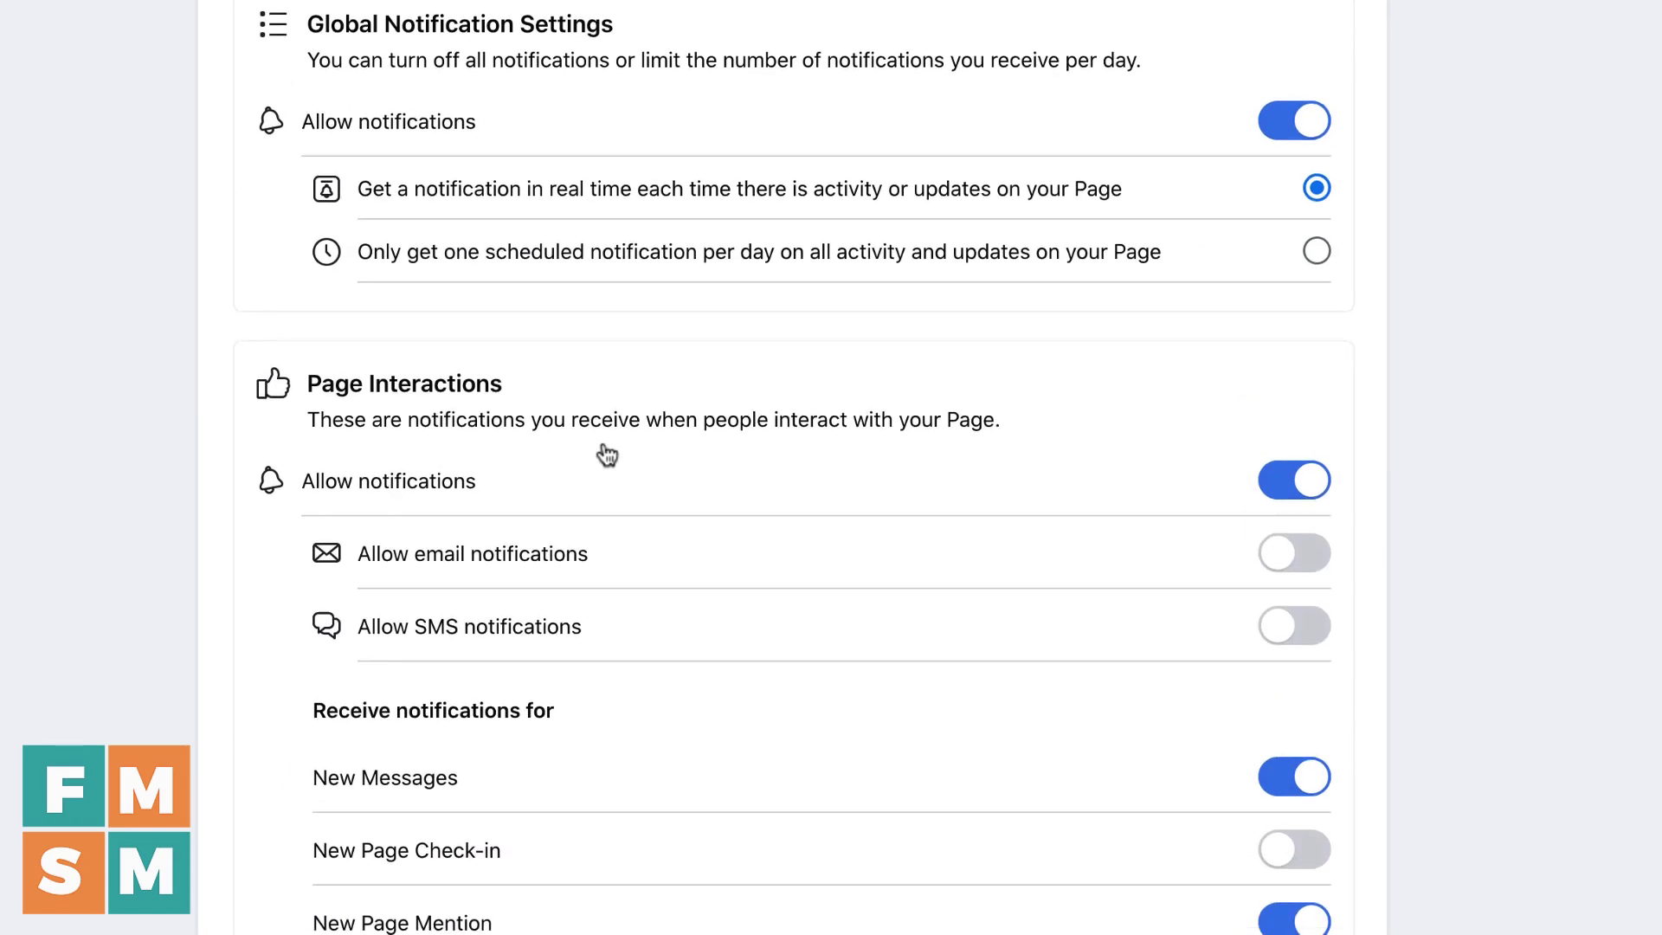
{"action": "scroll", "coordinate": [605, 453], "scroll_direction": "down", "scroll_amount": 1}
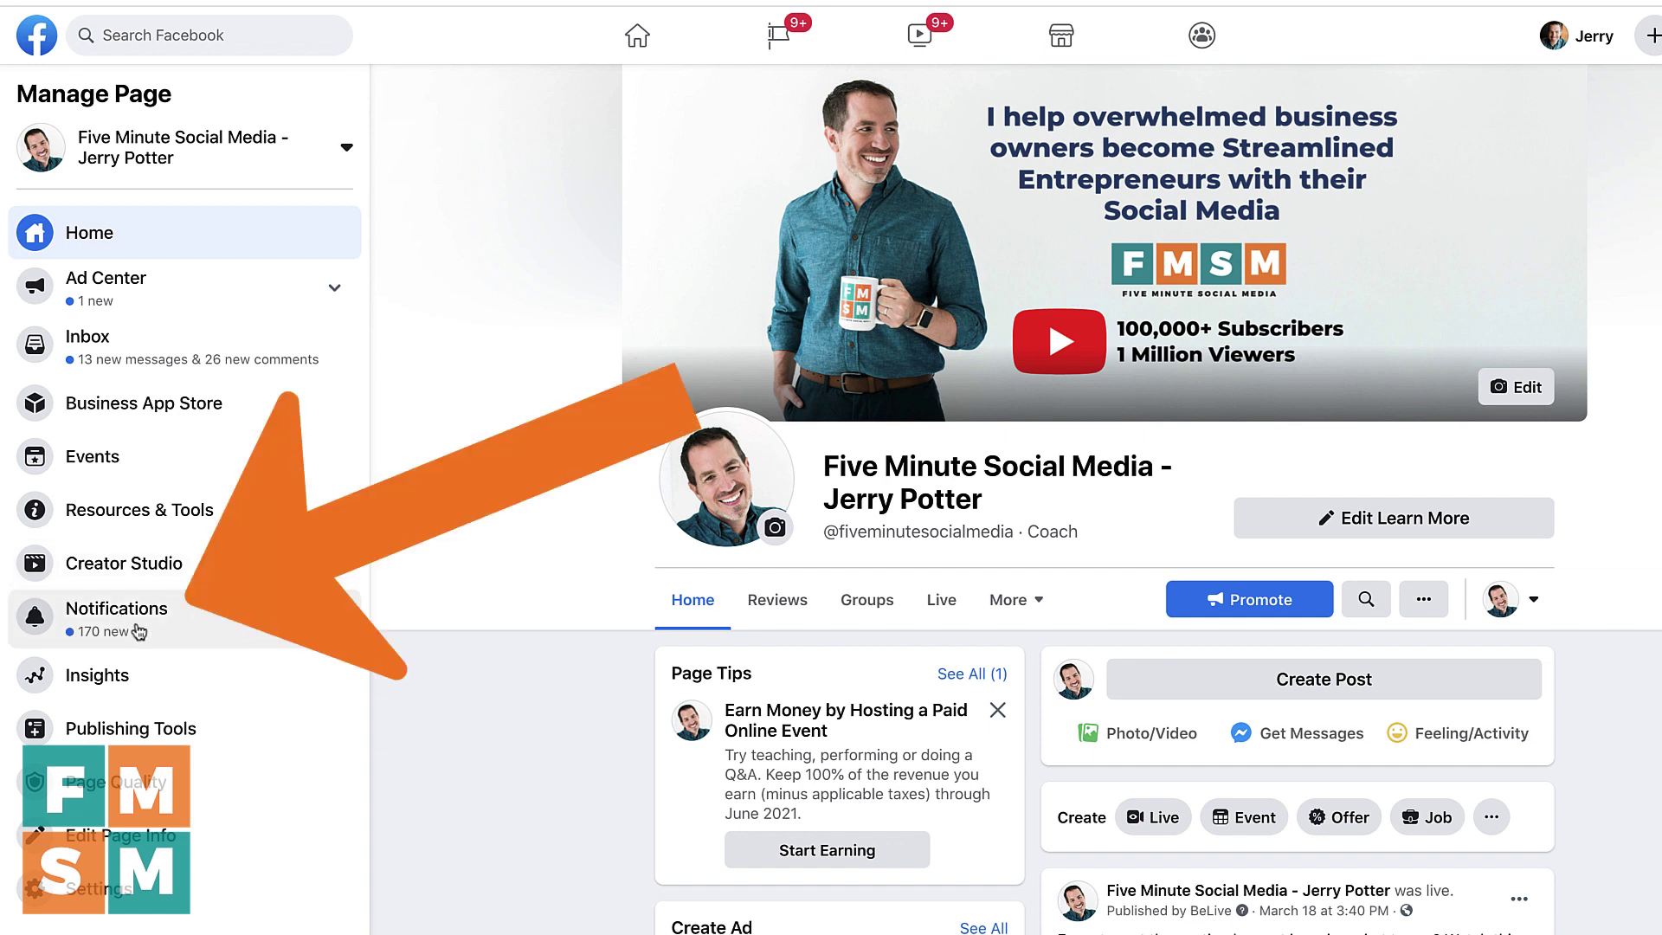
- Open the Notifications list from the Manage Page sidebar
{"action": "left_click", "coordinate": [102, 628]}
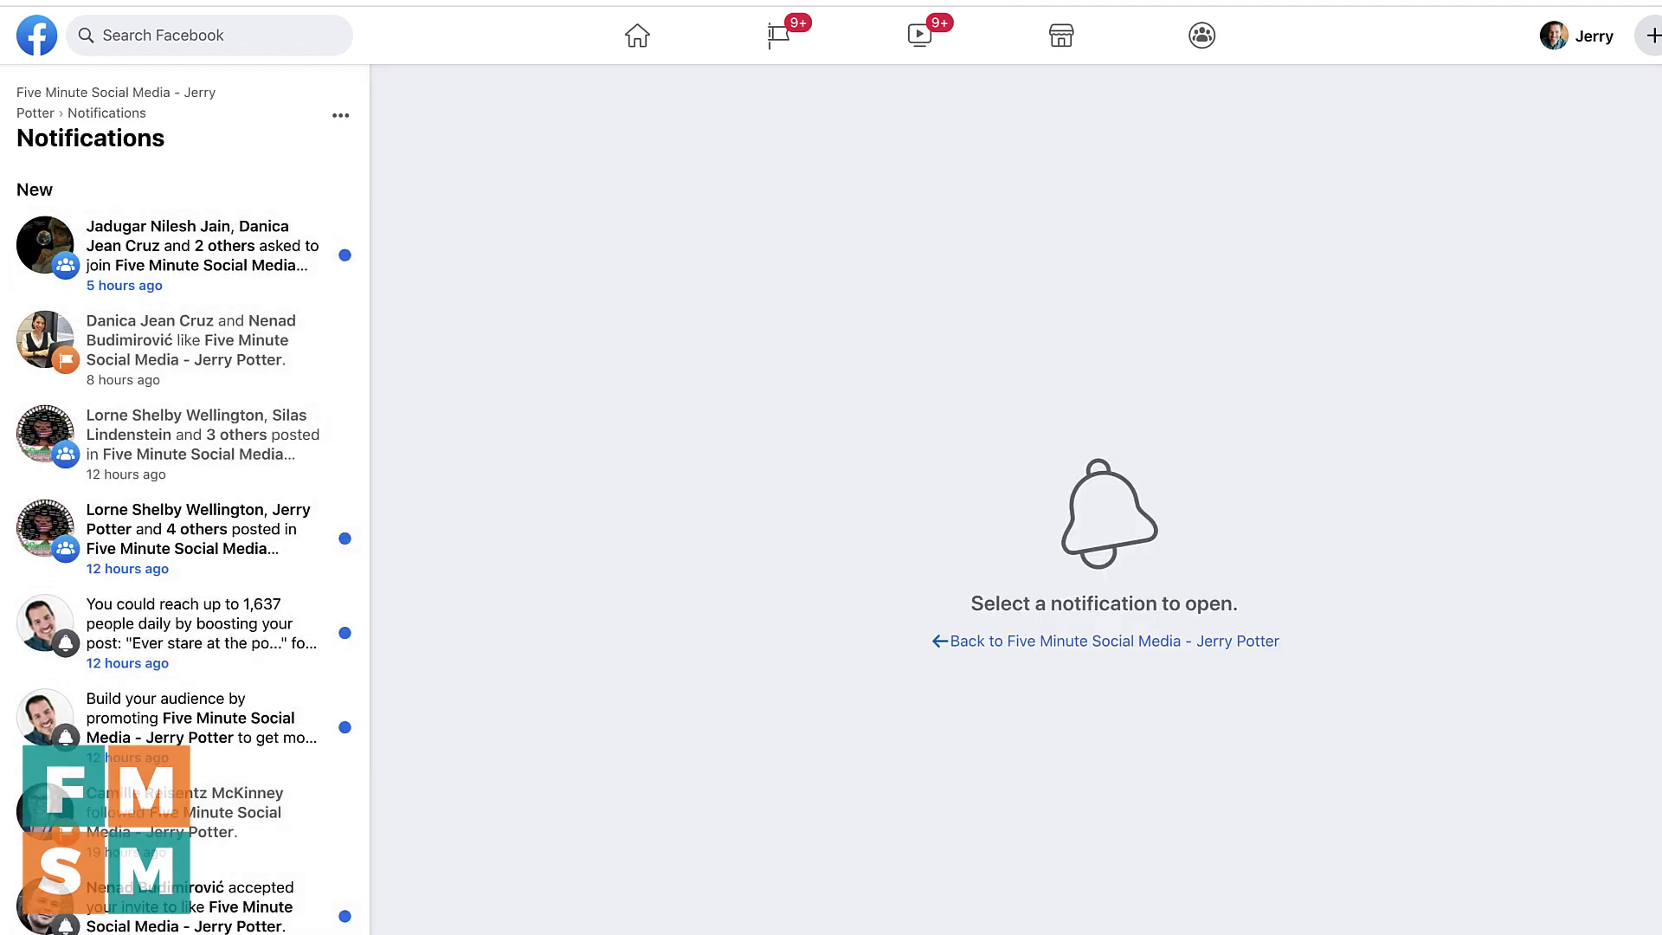
- Open the community group post notification, then the Earlier notification about video comments
{"action": "left_click", "coordinate": [195, 421]}
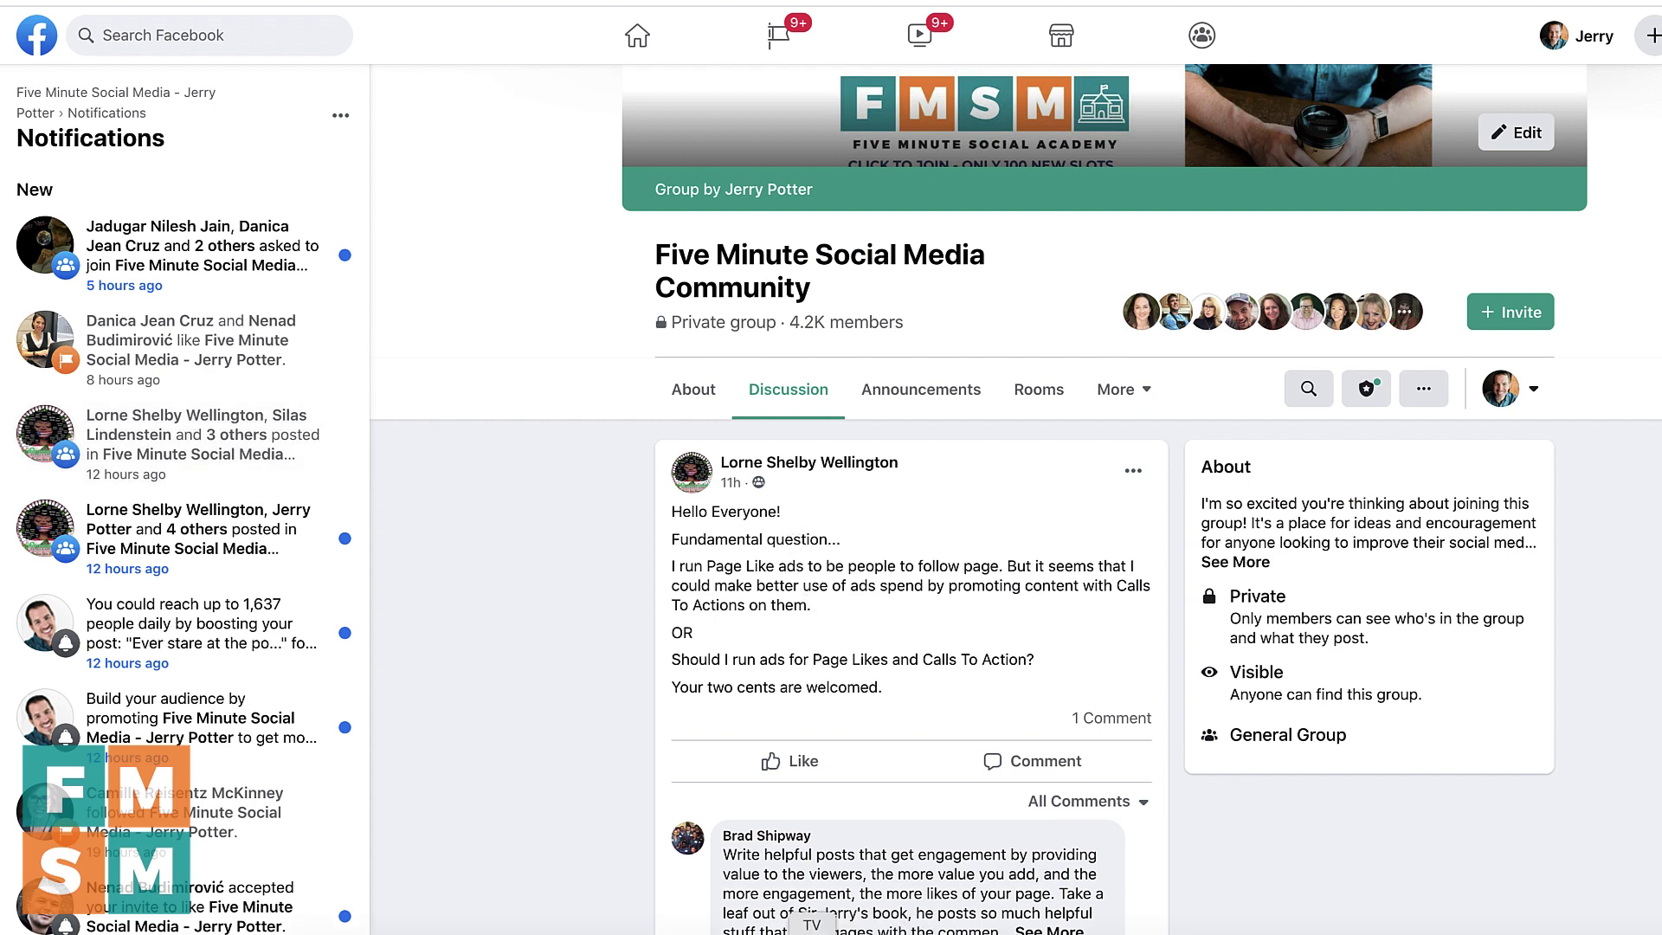
{"action": "scroll", "coordinate": [89, 729], "scroll_direction": "down", "scroll_amount": 2}
{"action": "scroll", "coordinate": [89, 729], "scroll_direction": "down", "scroll_amount": 4}
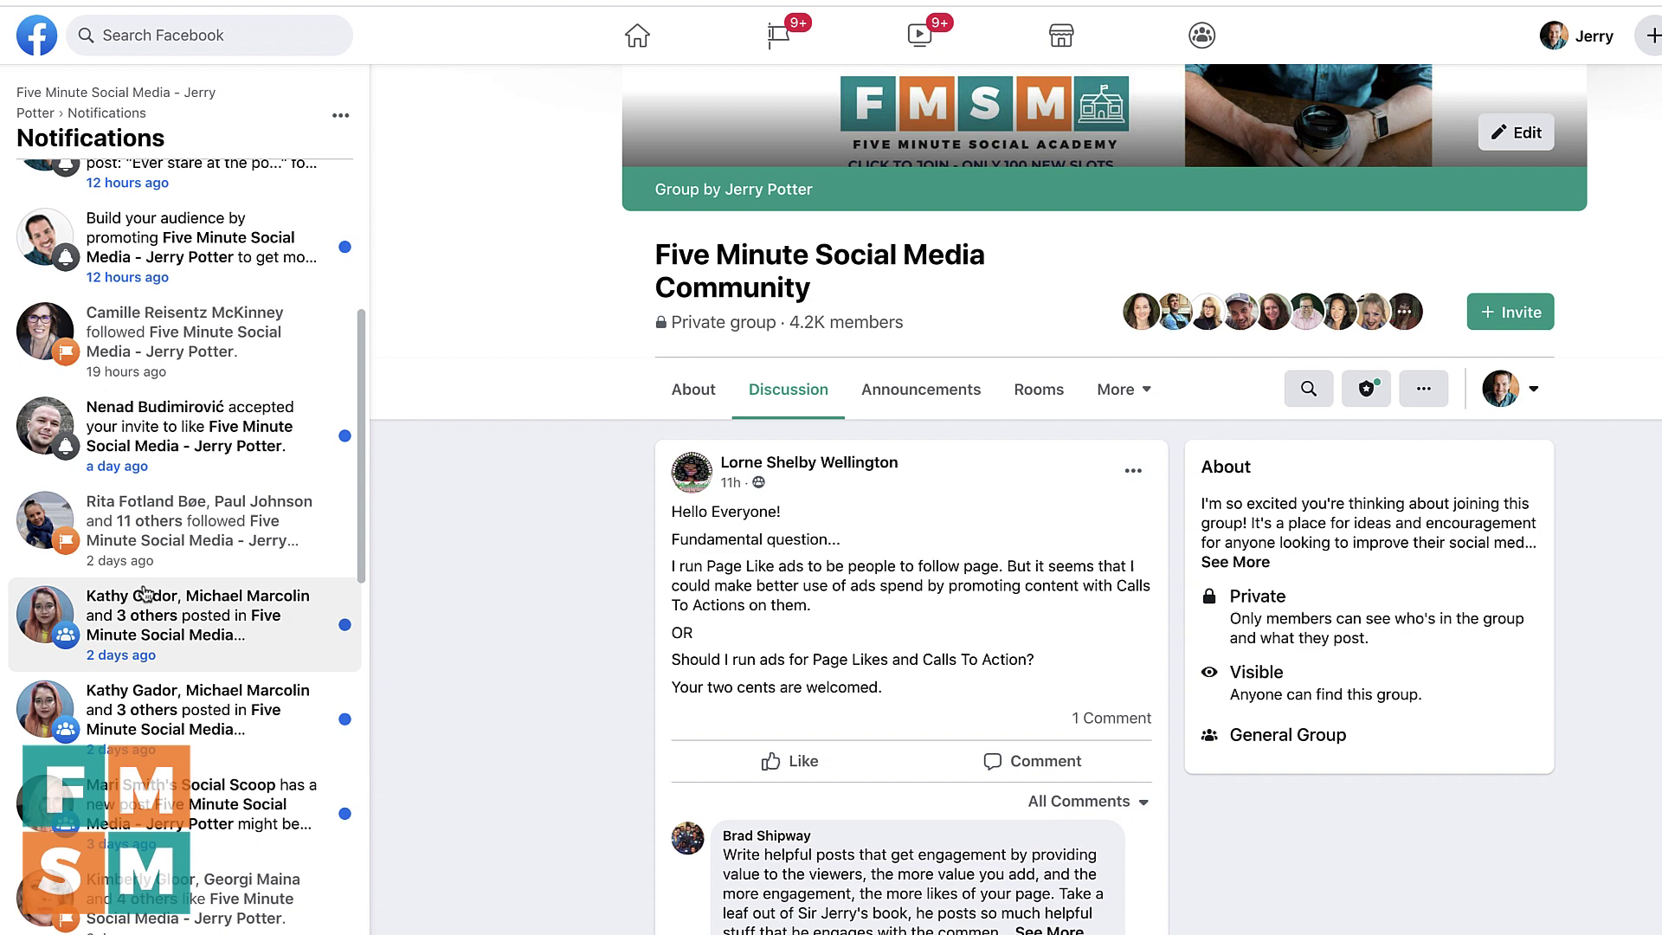
{"action": "scroll", "coordinate": [178, 703], "scroll_direction": "down", "scroll_amount": 7}
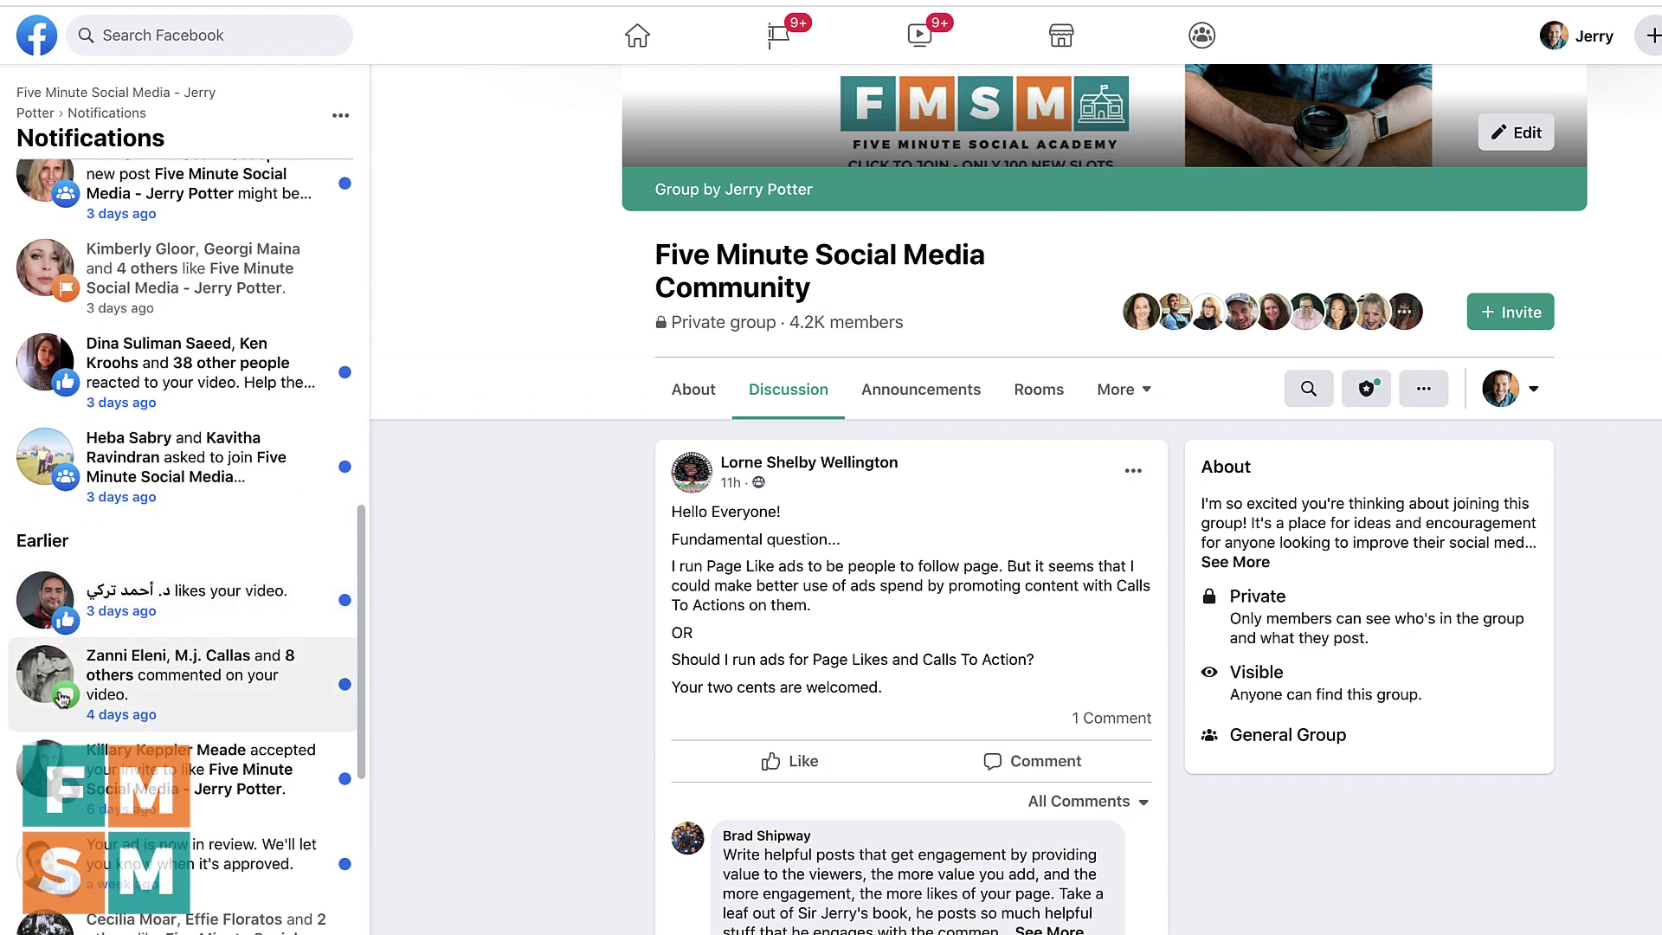
{"action": "scroll", "coordinate": [67, 710], "scroll_direction": "down", "scroll_amount": 1}
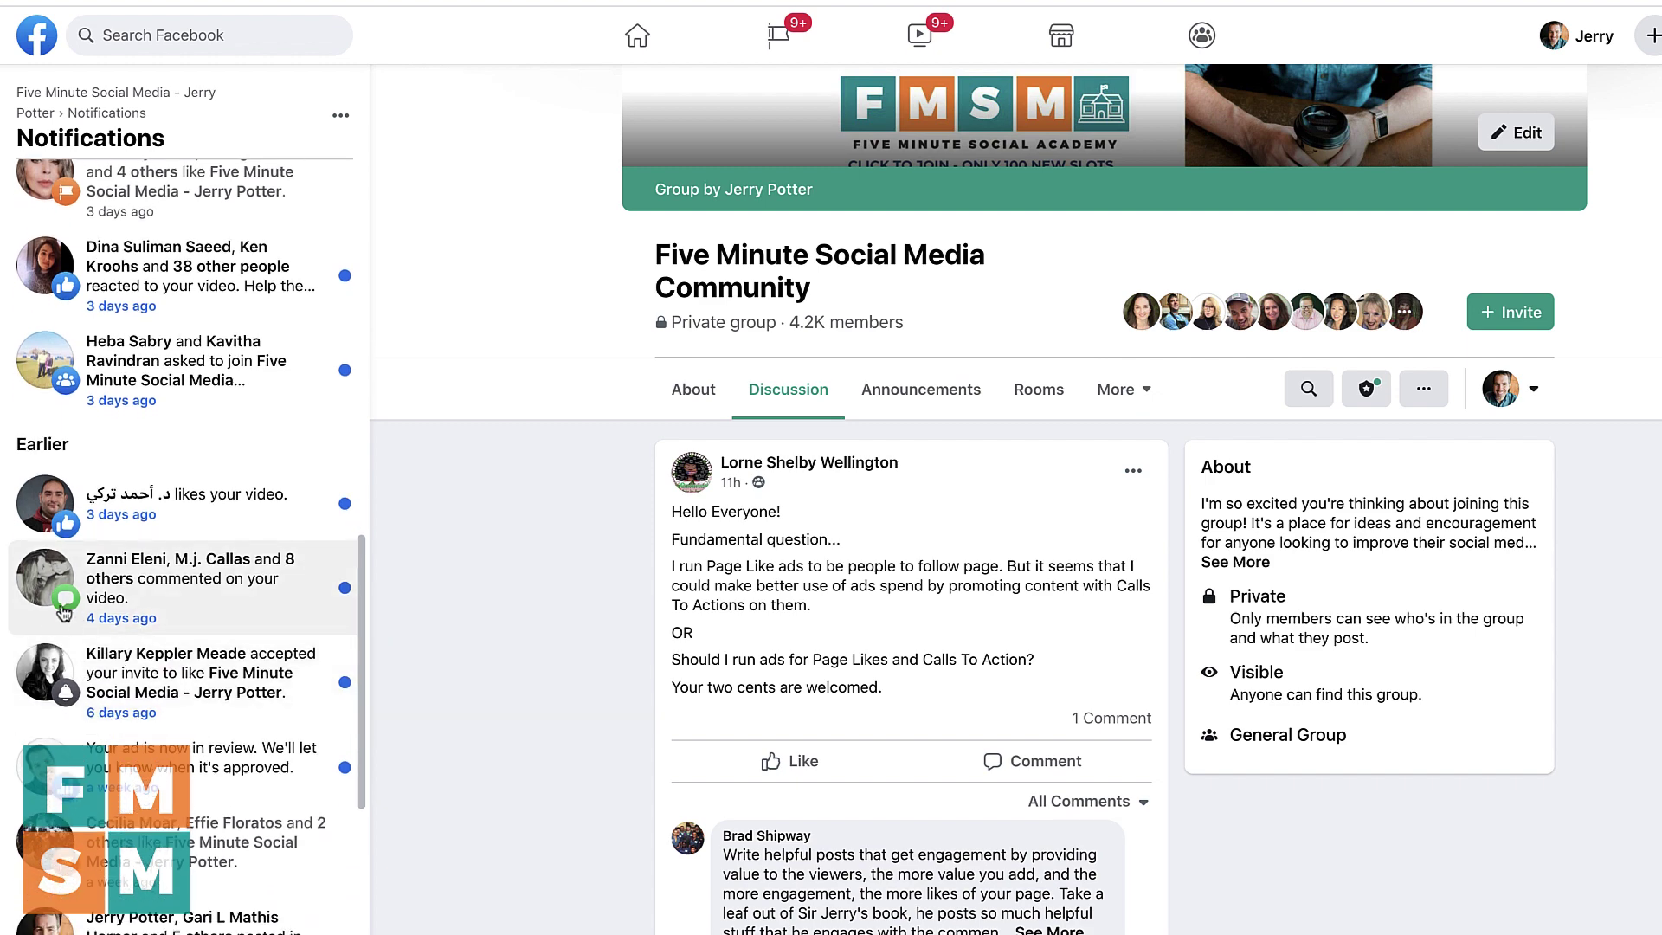
{"action": "left_click", "coordinate": [172, 587]}
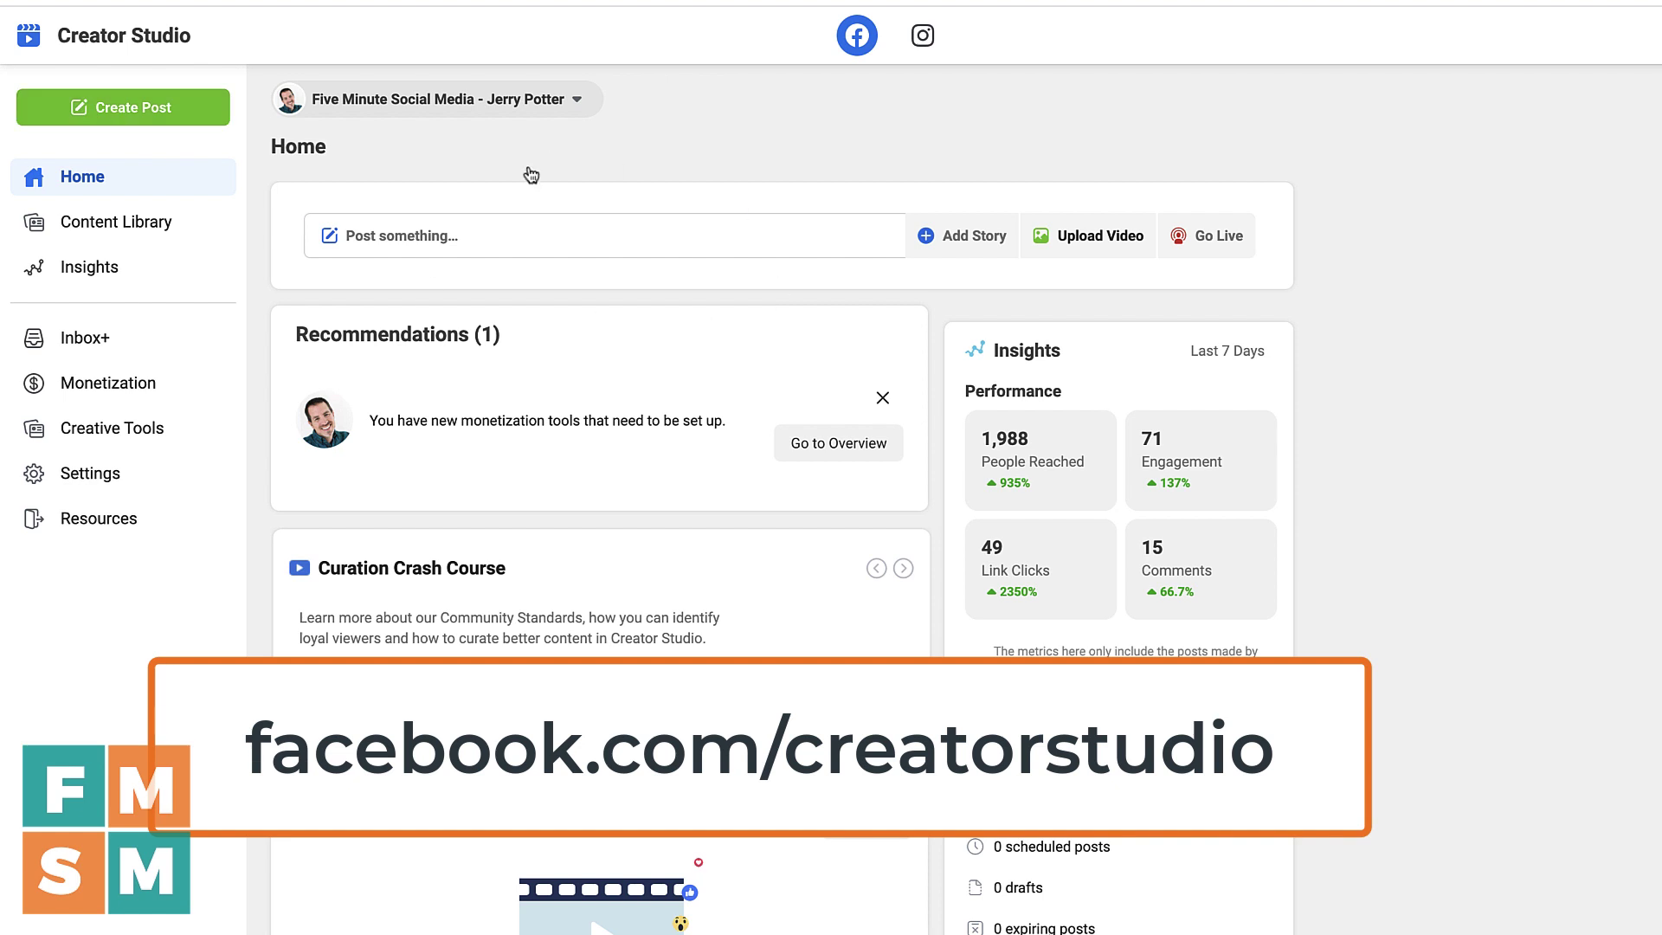
- Open Inbox+ and read the second Messenger conversation in the list
{"action": "left_click", "coordinate": [82, 355]}
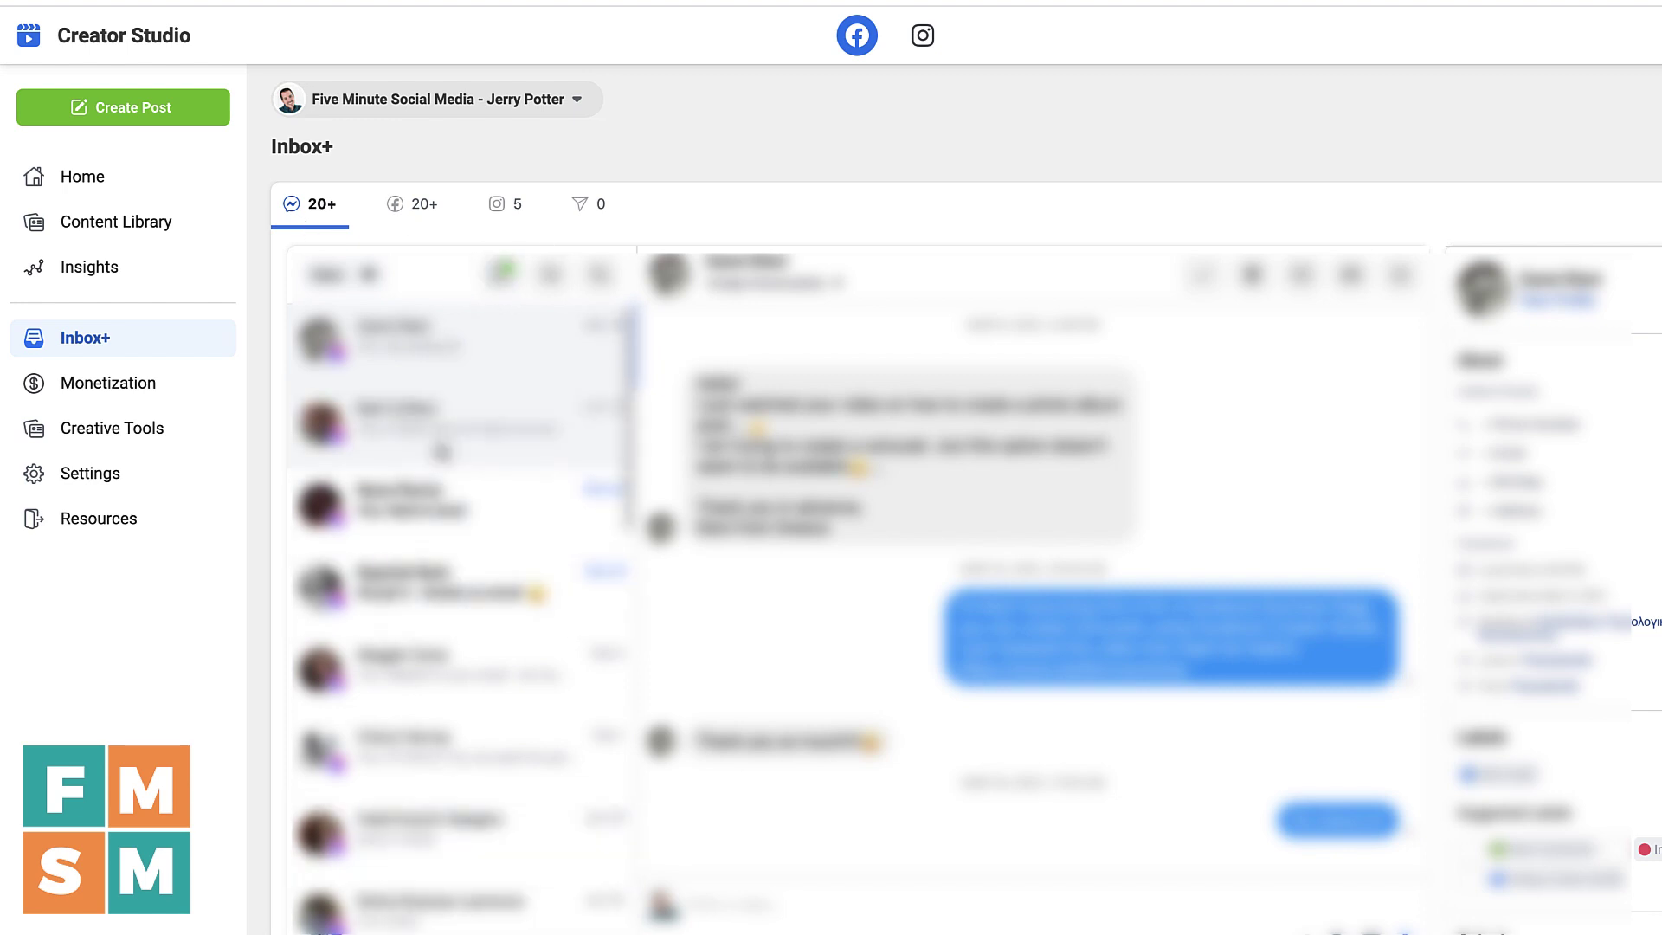
{"action": "left_click", "coordinate": [442, 451]}
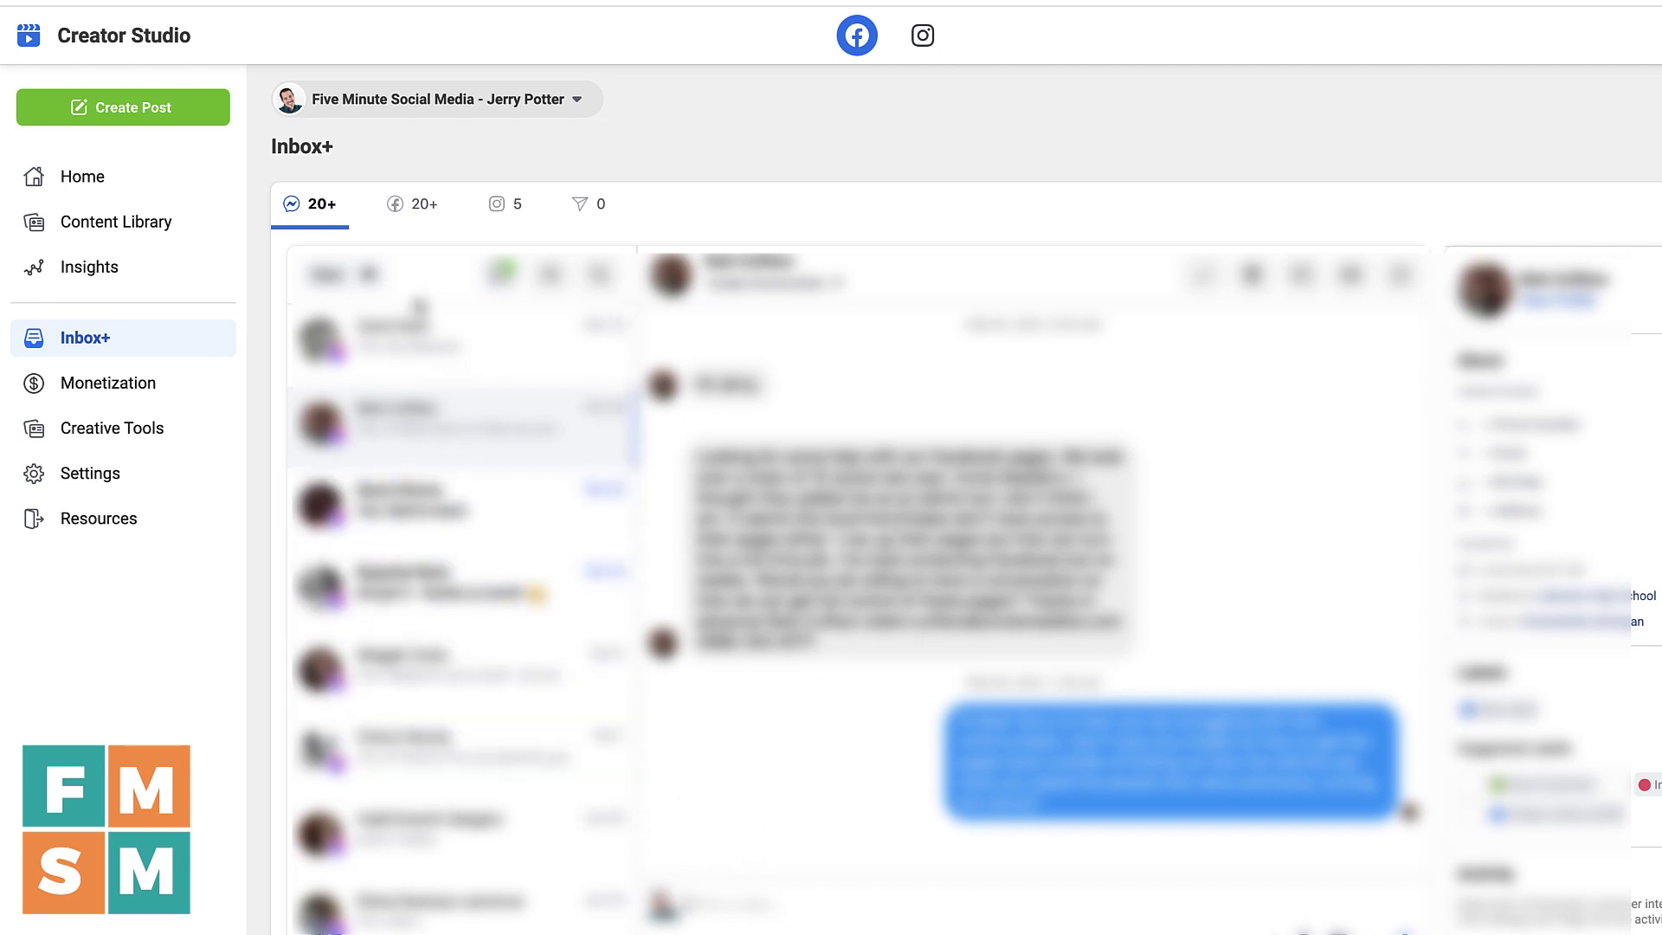
- Switch Inbox+ to Facebook 20+ comments and open the Jan 17 and Jan 21 threads
{"action": "left_click", "coordinate": [407, 224]}
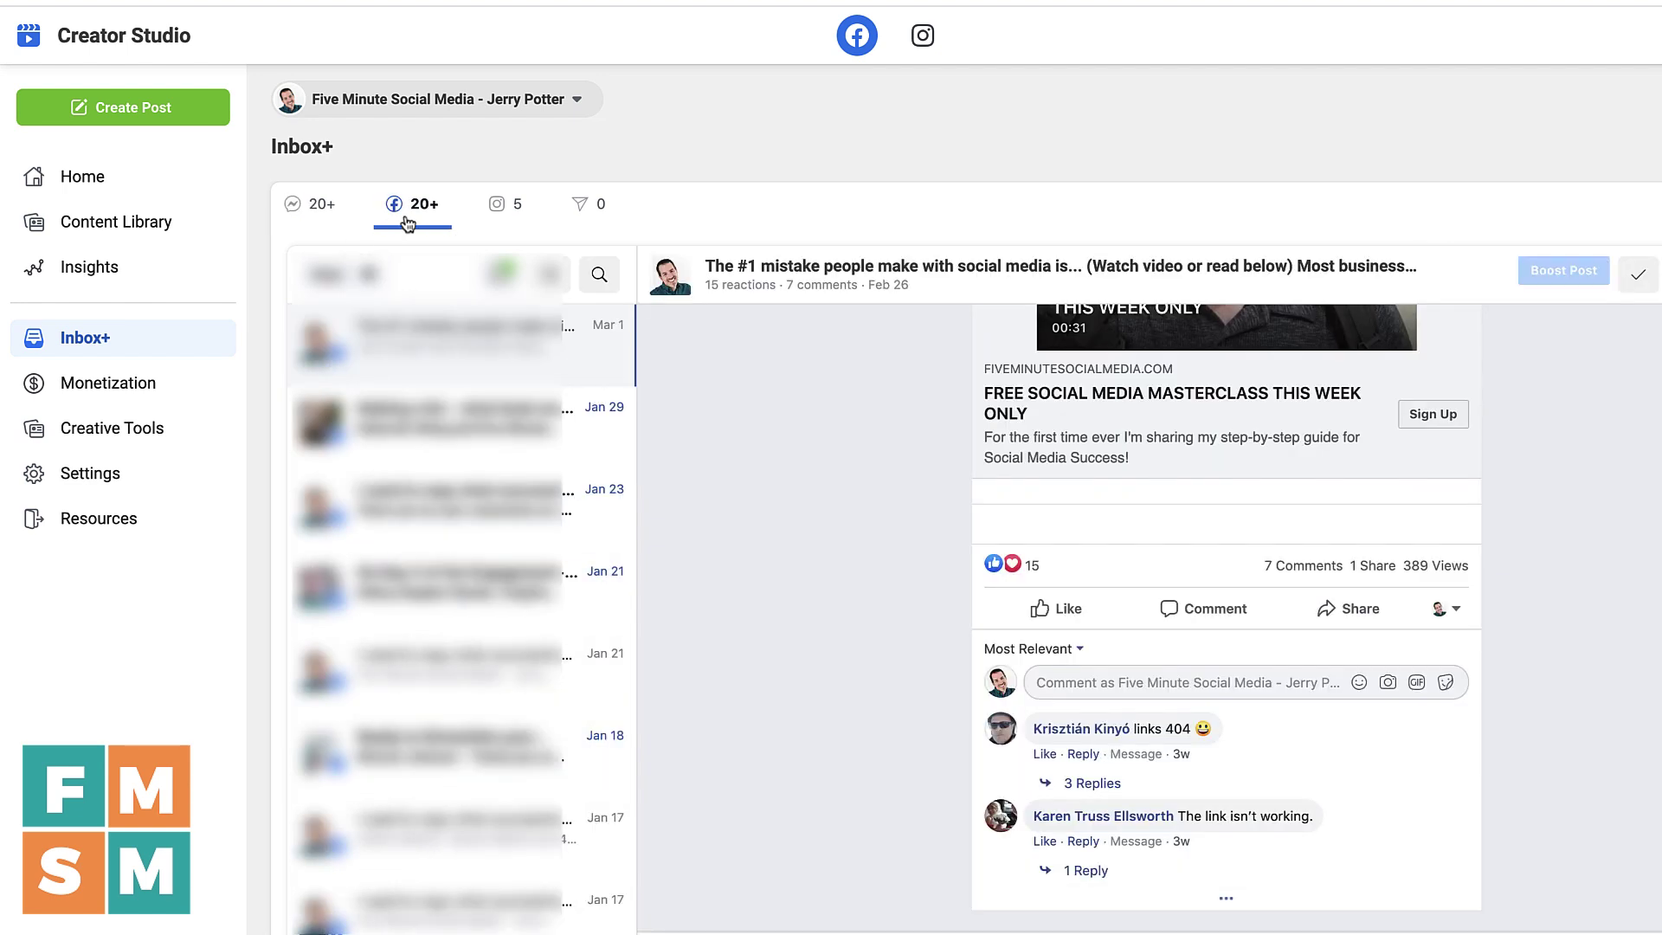
{"action": "scroll", "coordinate": [760, 611], "scroll_direction": "up", "scroll_amount": 5}
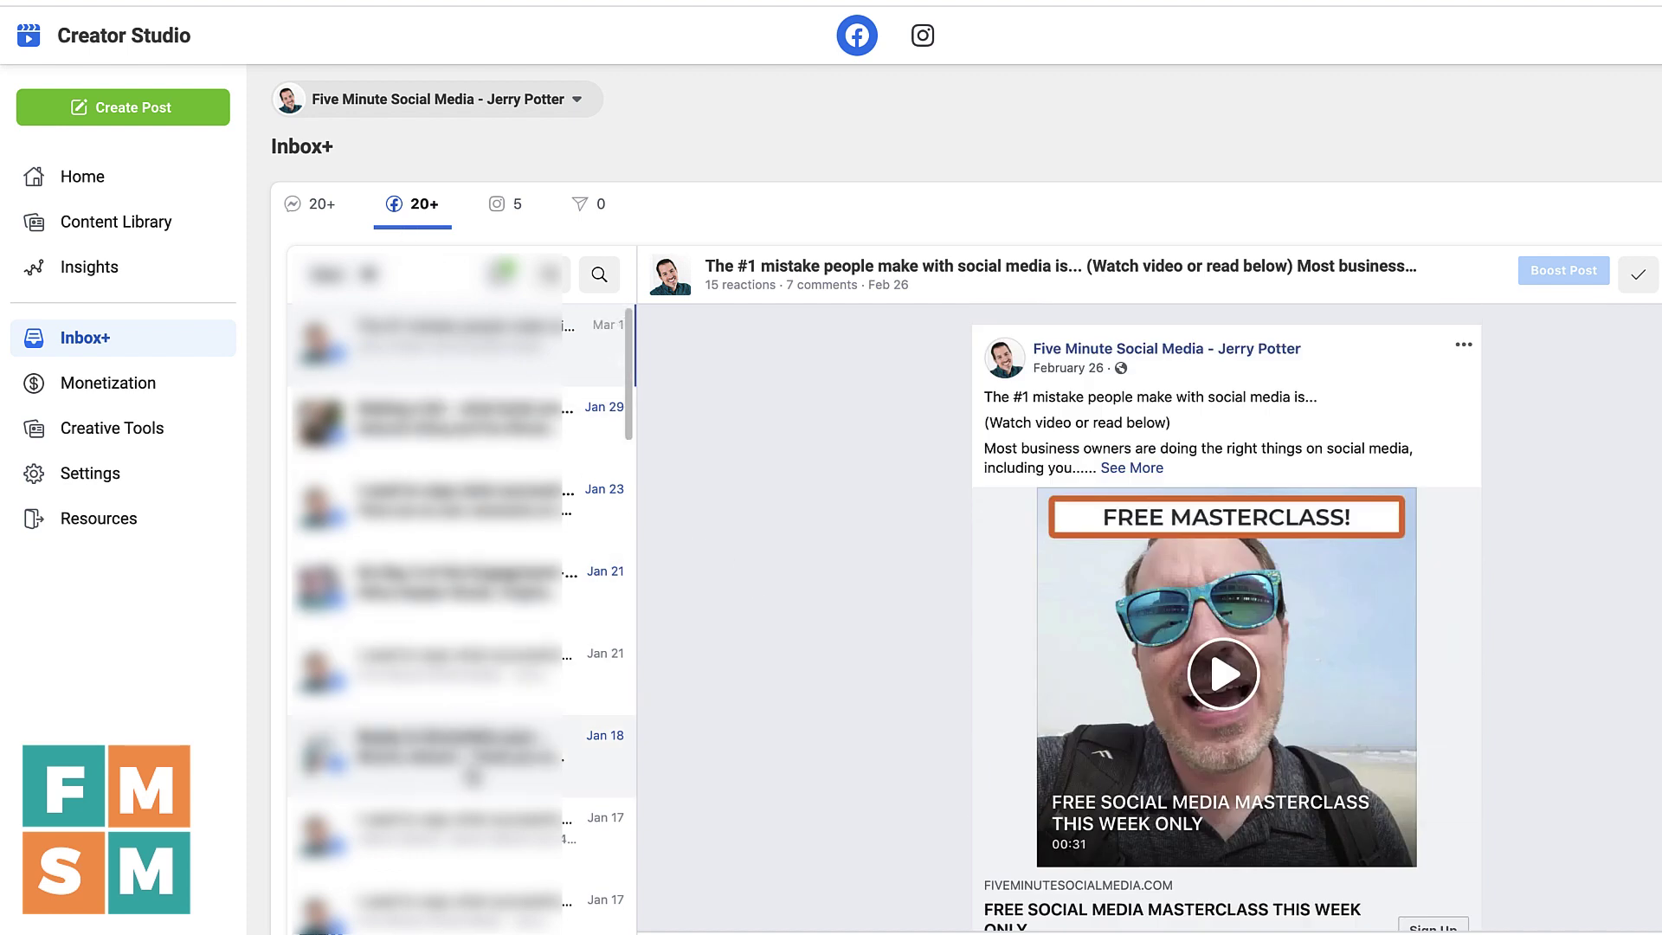
{"action": "left_click", "coordinate": [450, 829]}
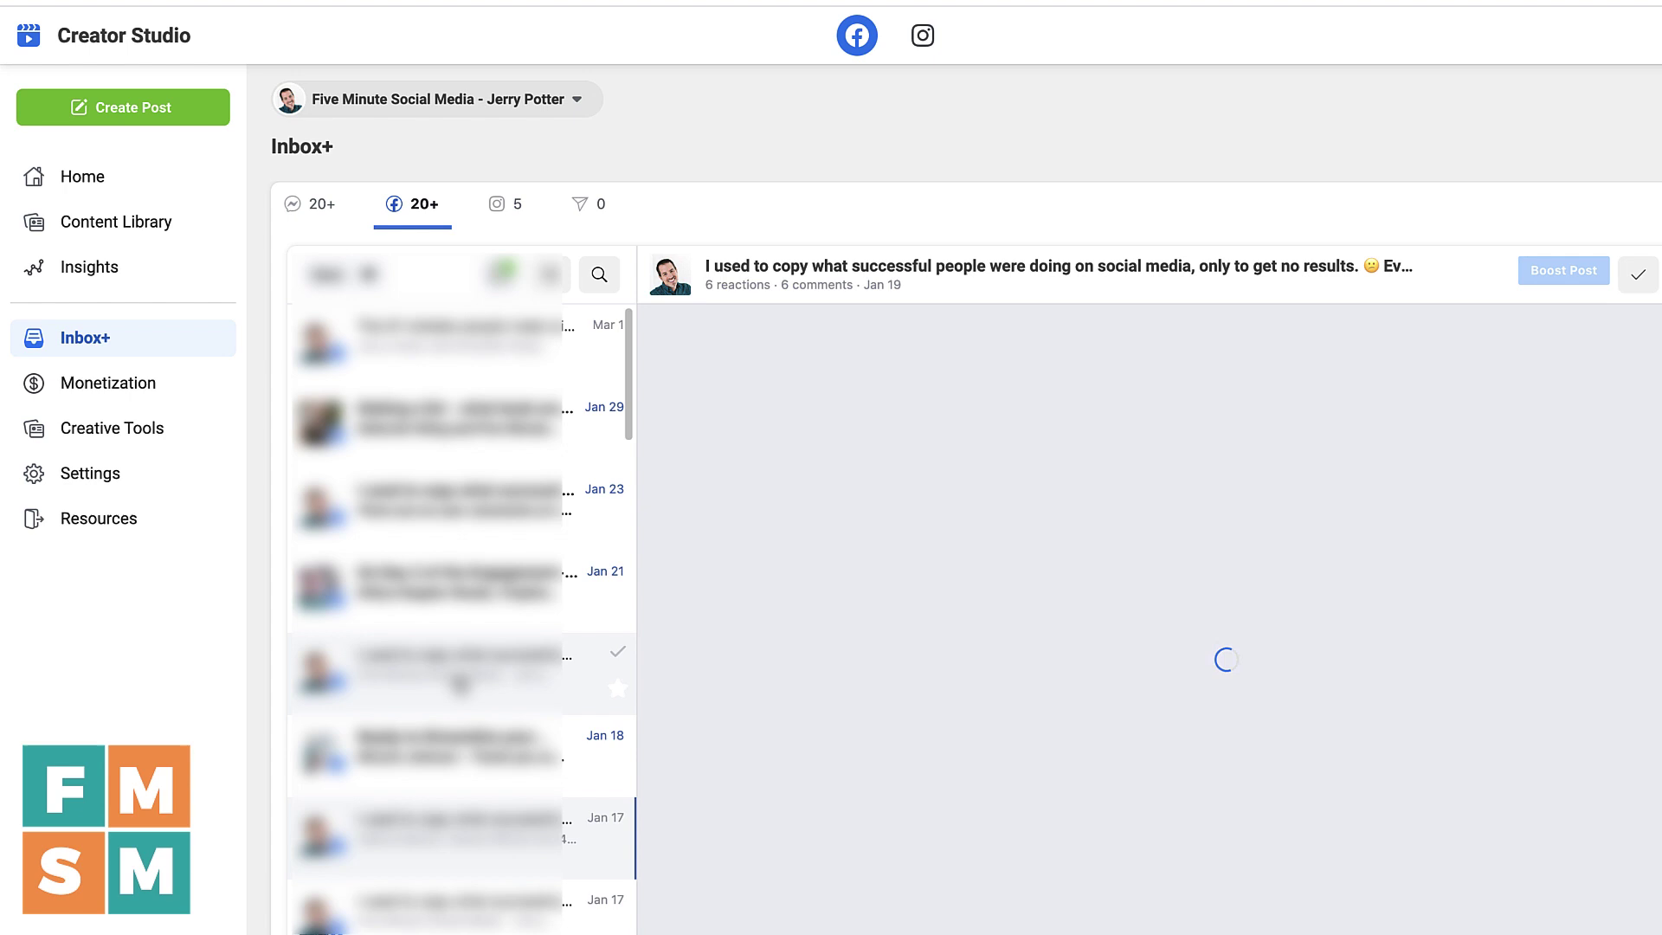
{"action": "left_click", "coordinate": [460, 684]}
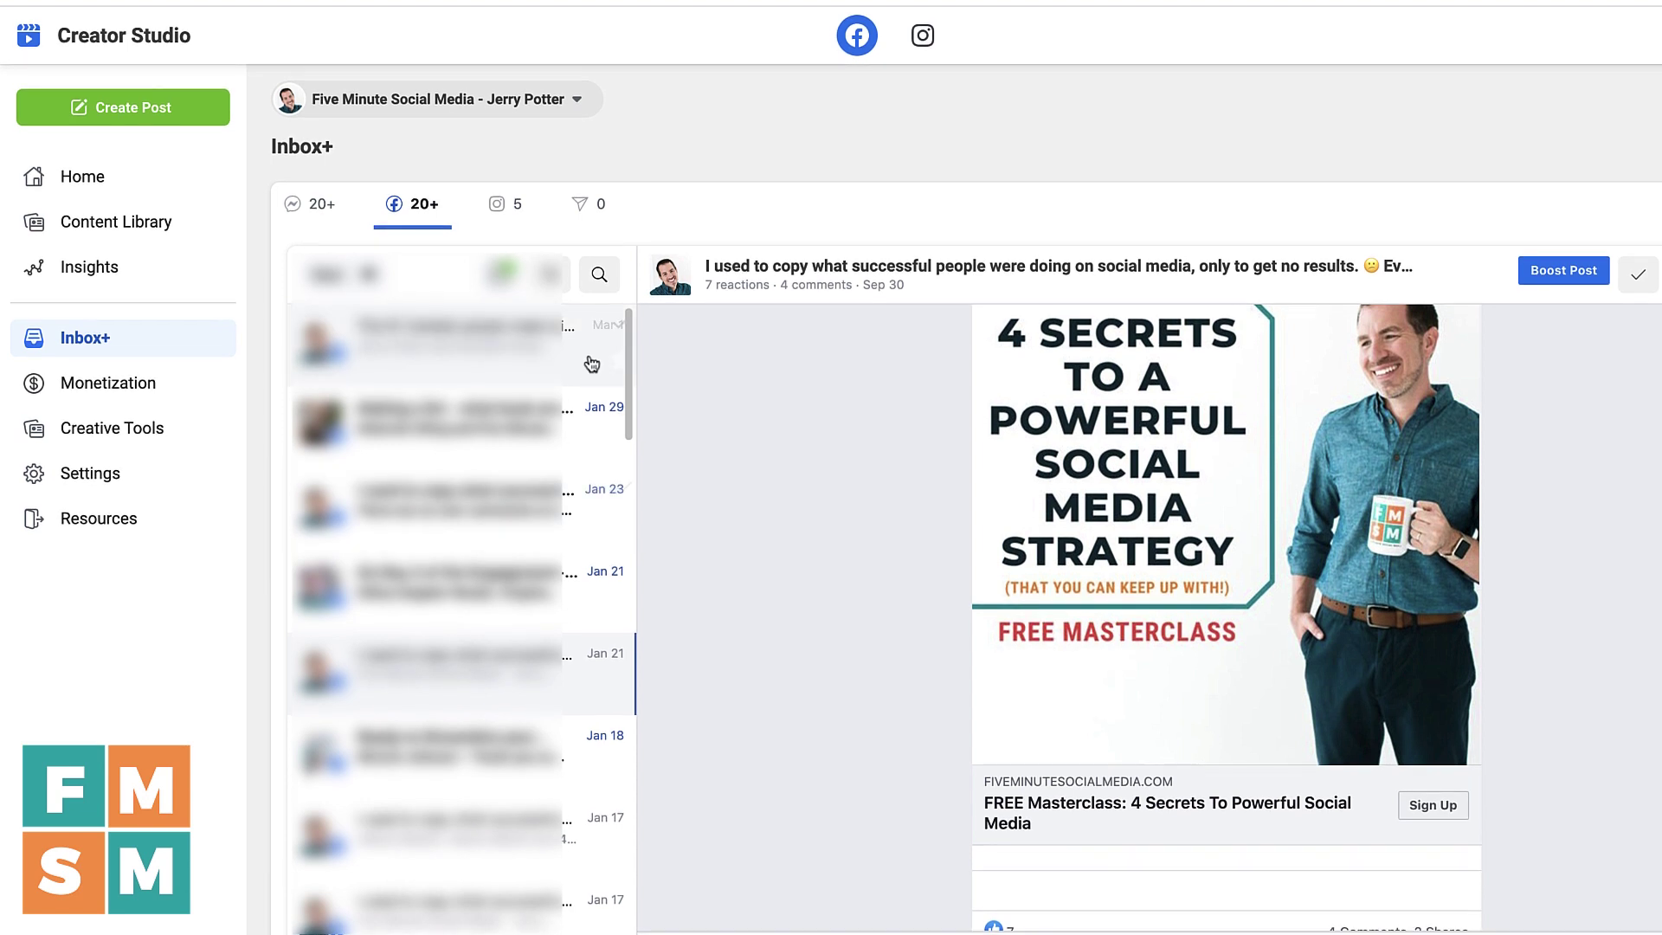
- Mark the top two comment threads as done
{"action": "mouse_move", "coordinate": [616, 334]}
{"action": "left_click", "coordinate": [616, 329]}
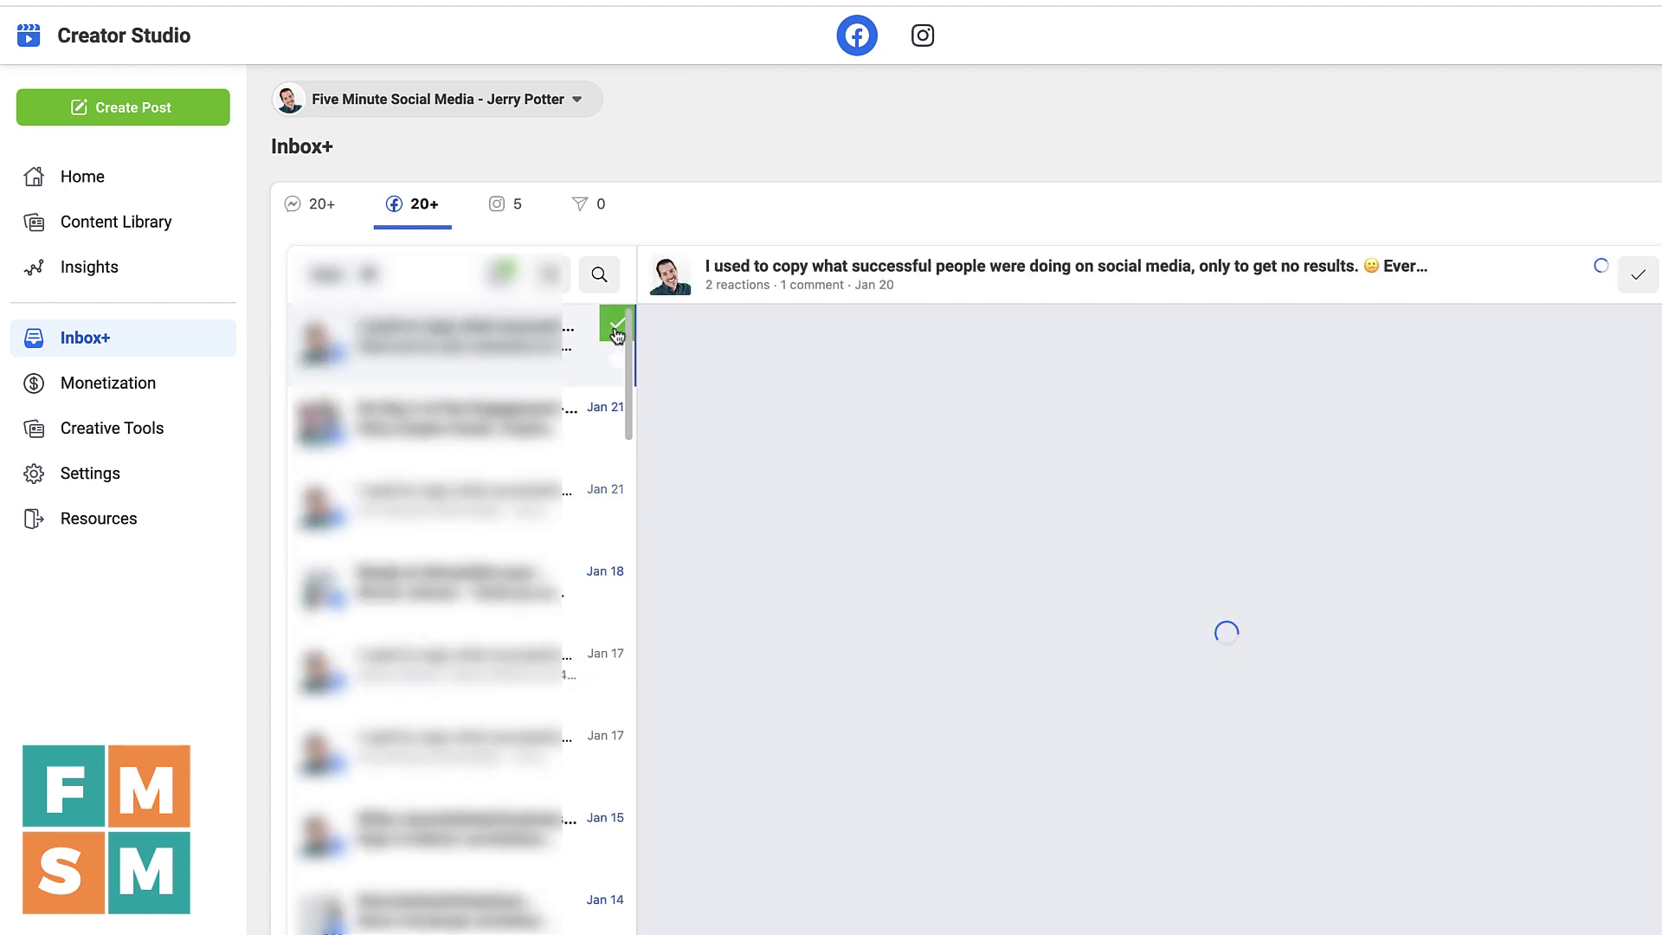
{"action": "left_click", "coordinate": [616, 331]}
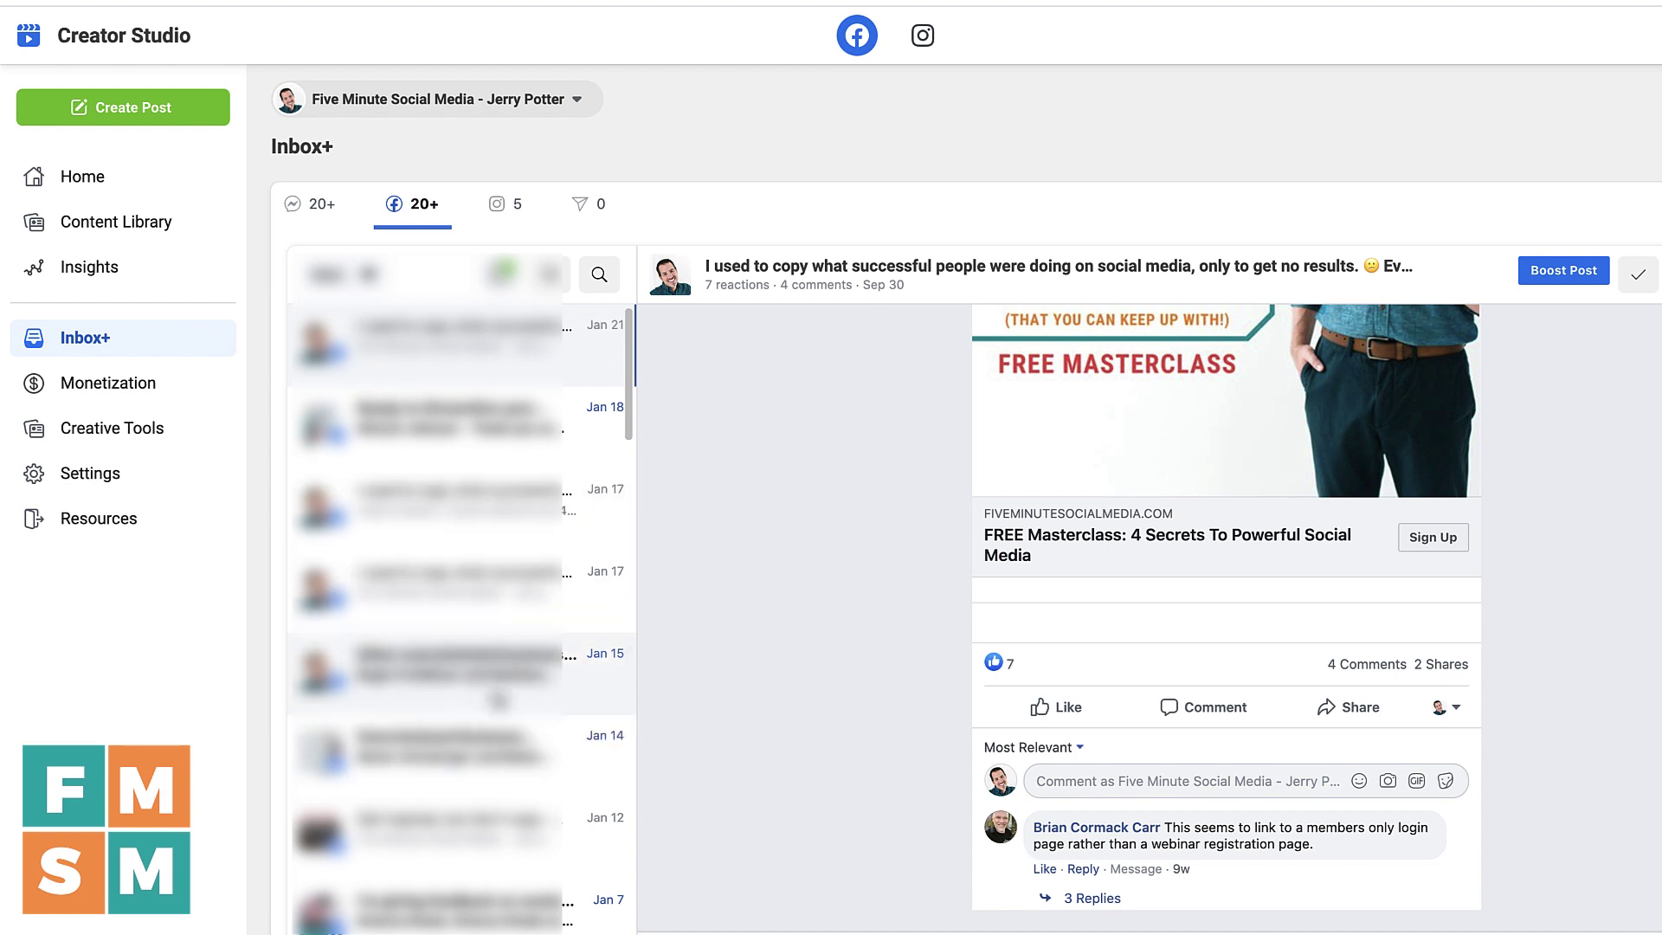
- View the Instagram (5) conversations, then the empty filter (0) tab
{"action": "left_click", "coordinate": [498, 223]}
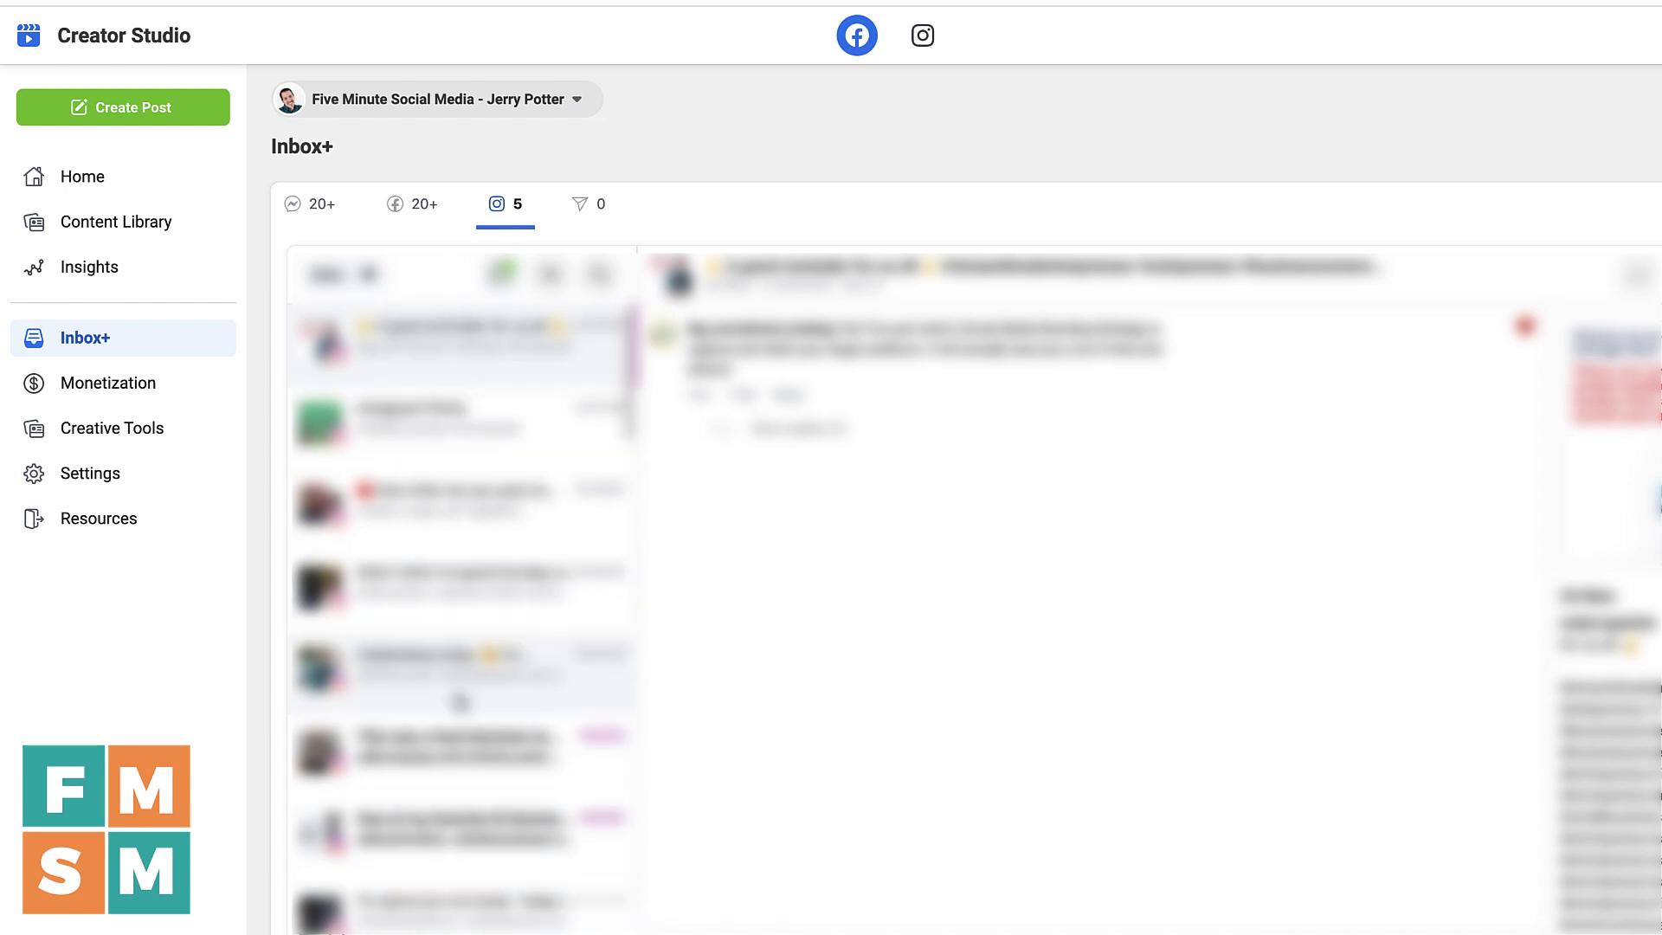
{"action": "left_click", "coordinate": [590, 208]}
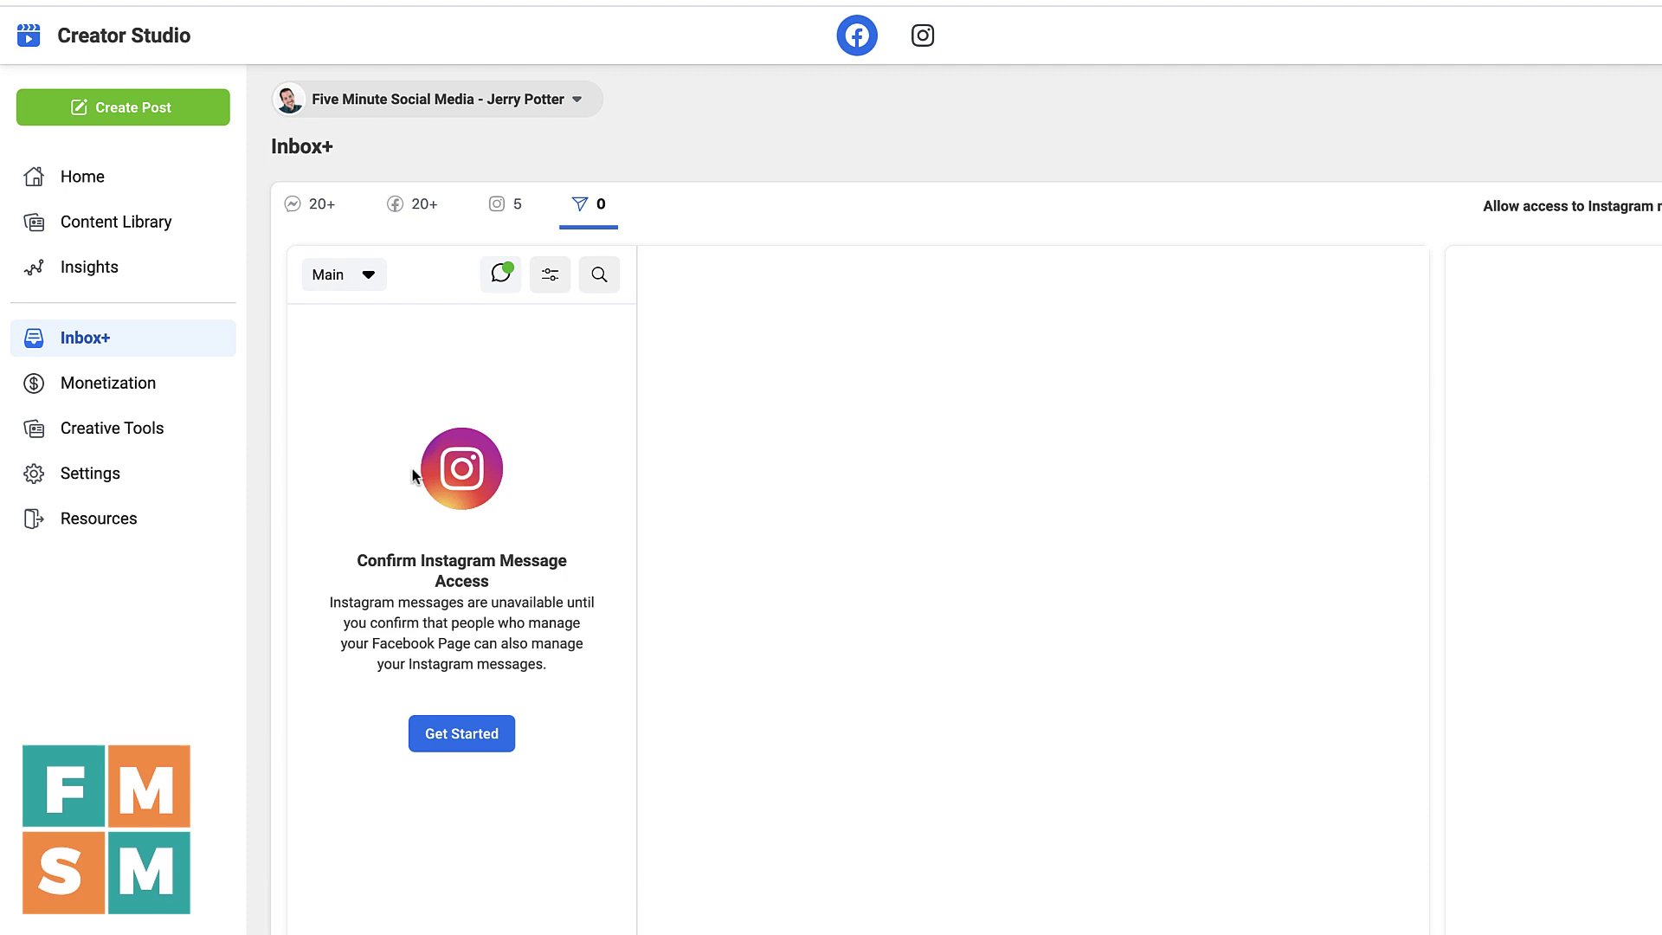